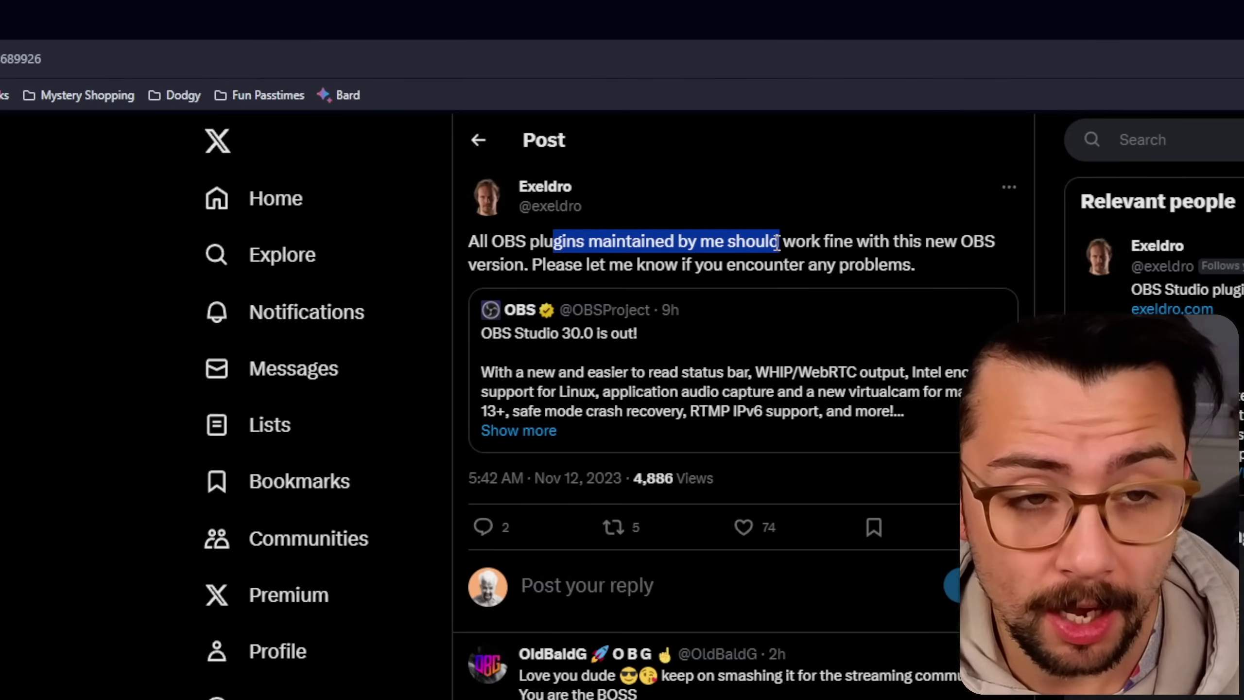
- Check OBS for a newer version and dismiss the no-updates notice
click(861, 243)
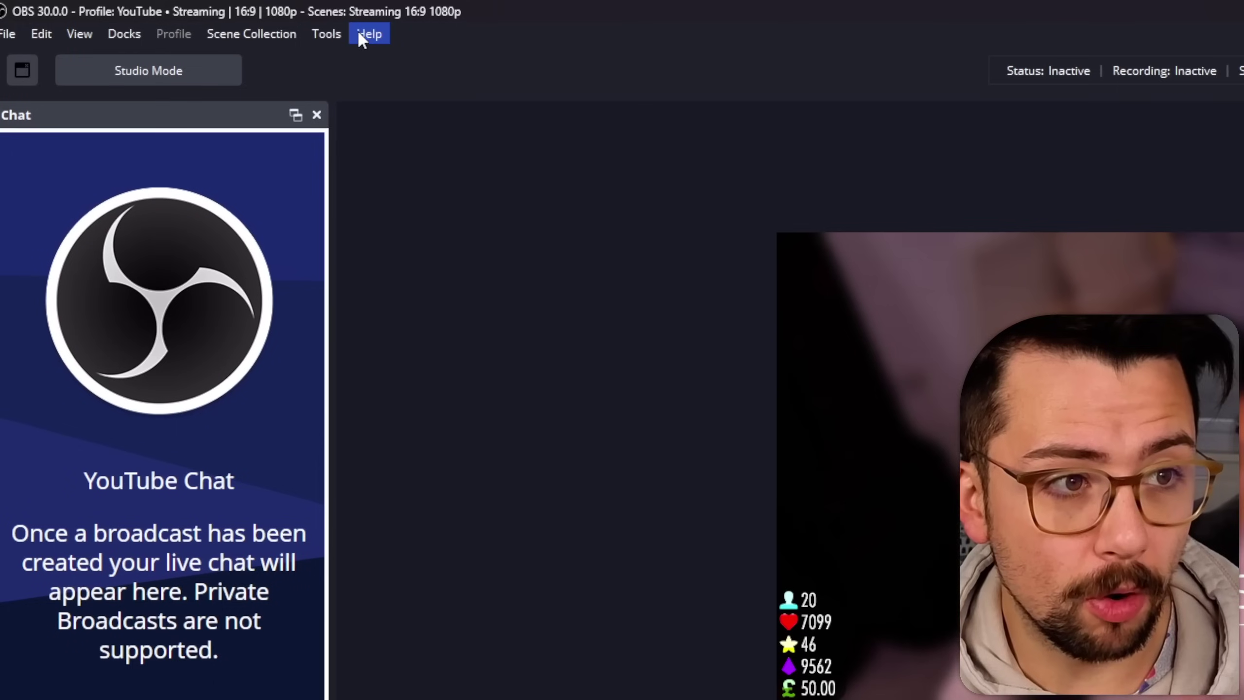
click(189, 17)
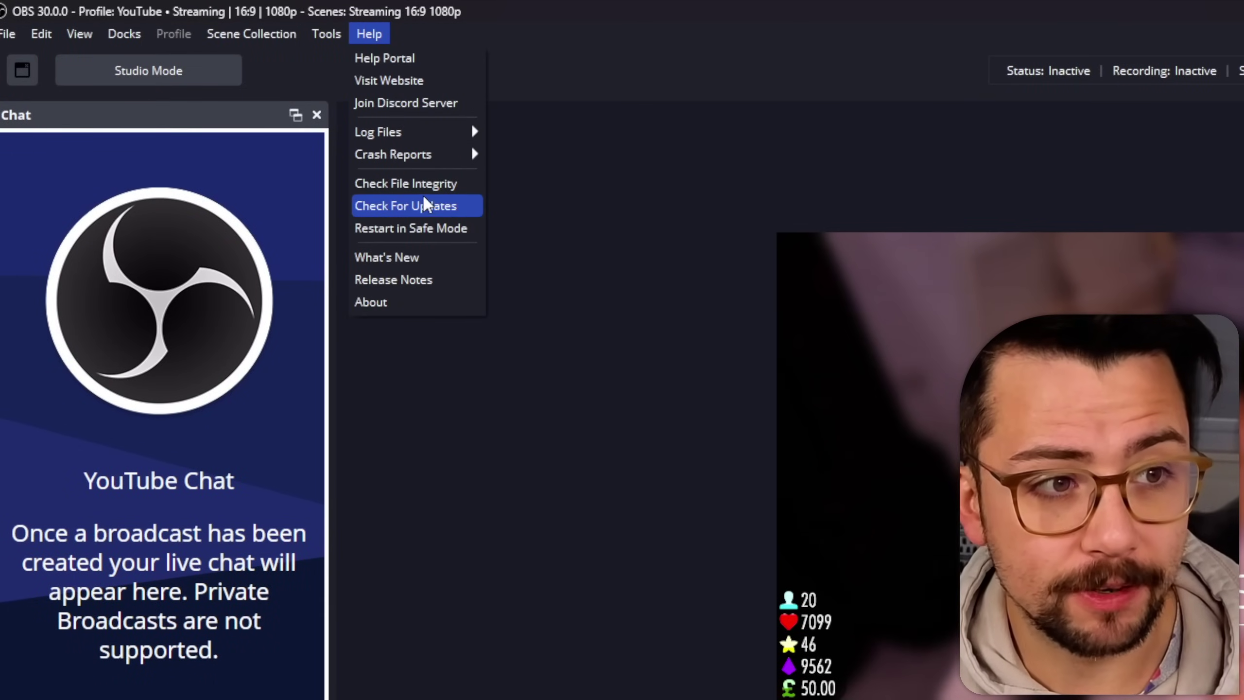
click(406, 206)
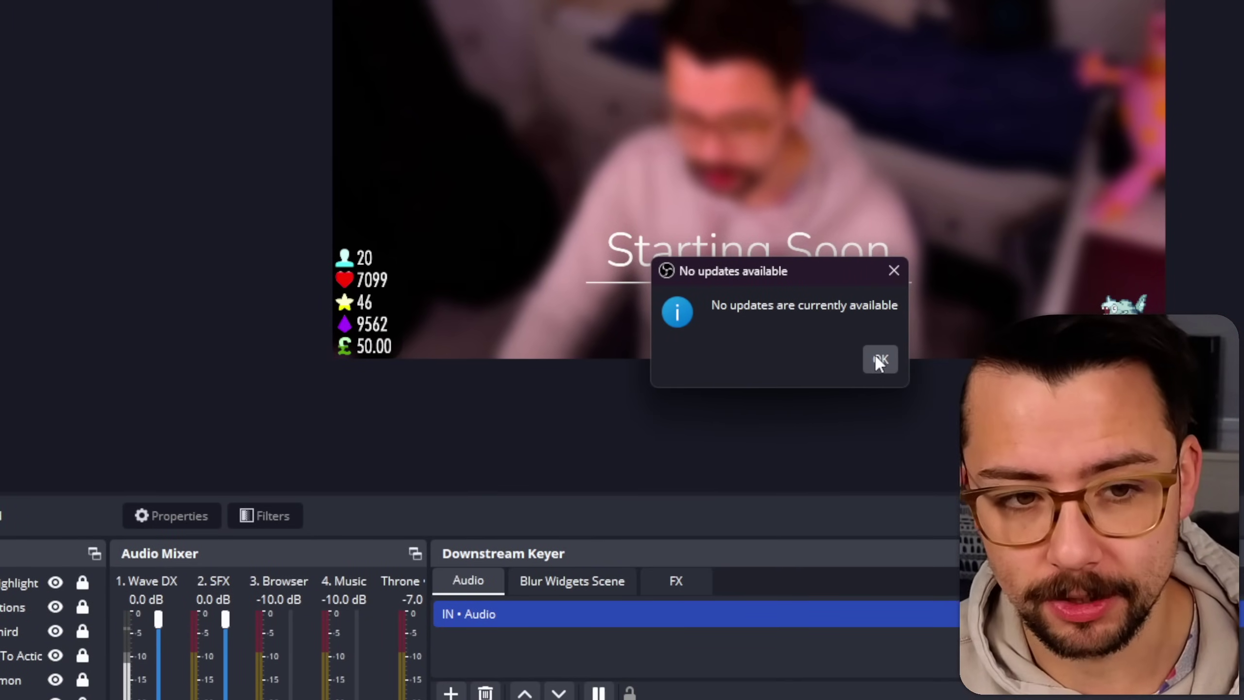
click(878, 360)
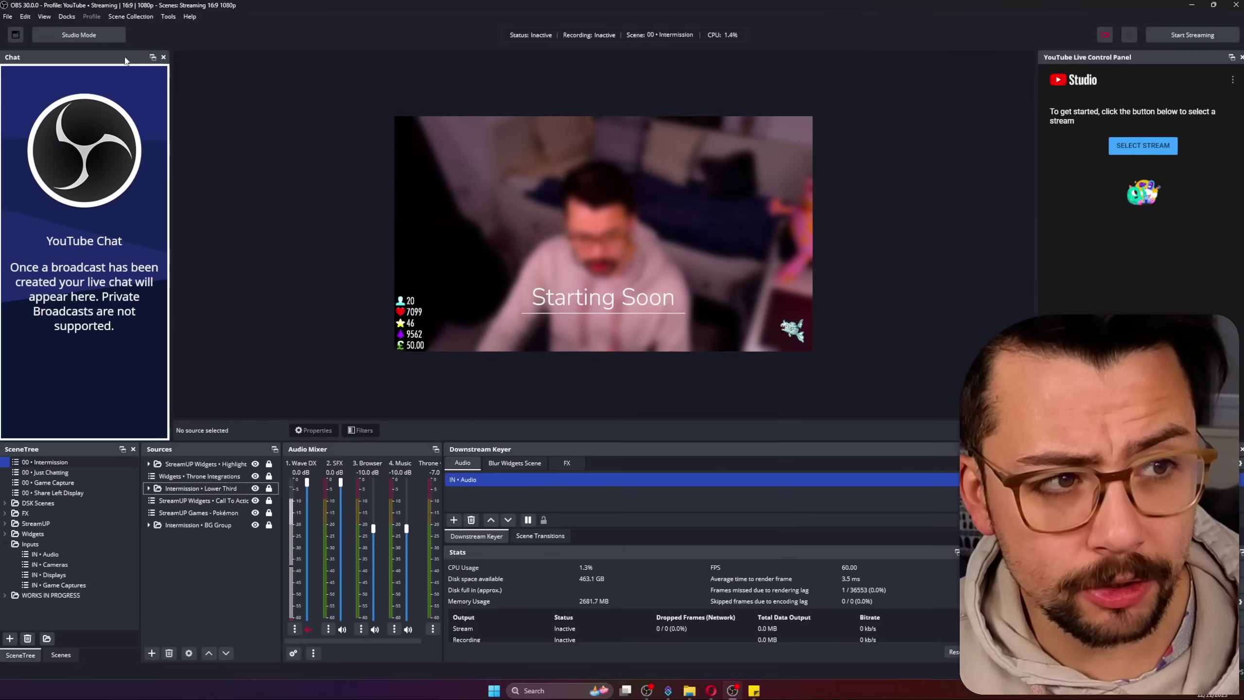
- Review the available update channels in Settings and close without changing them
click(9, 19)
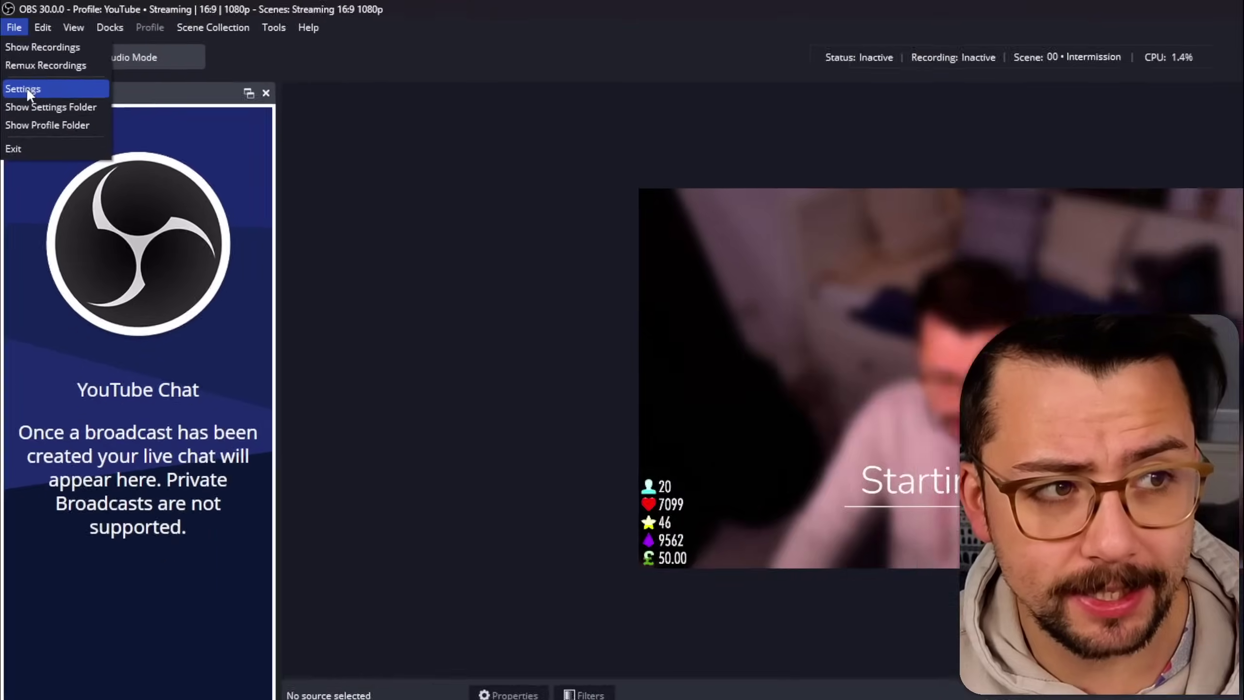
click(18, 55)
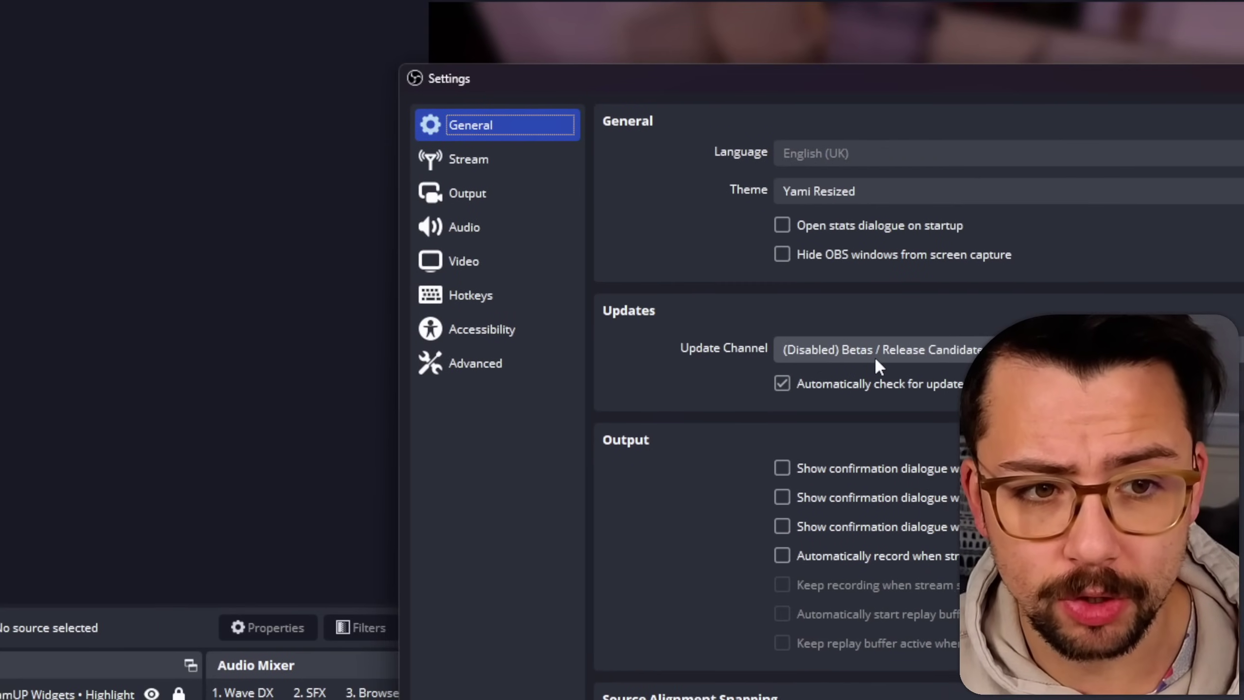
click(906, 352)
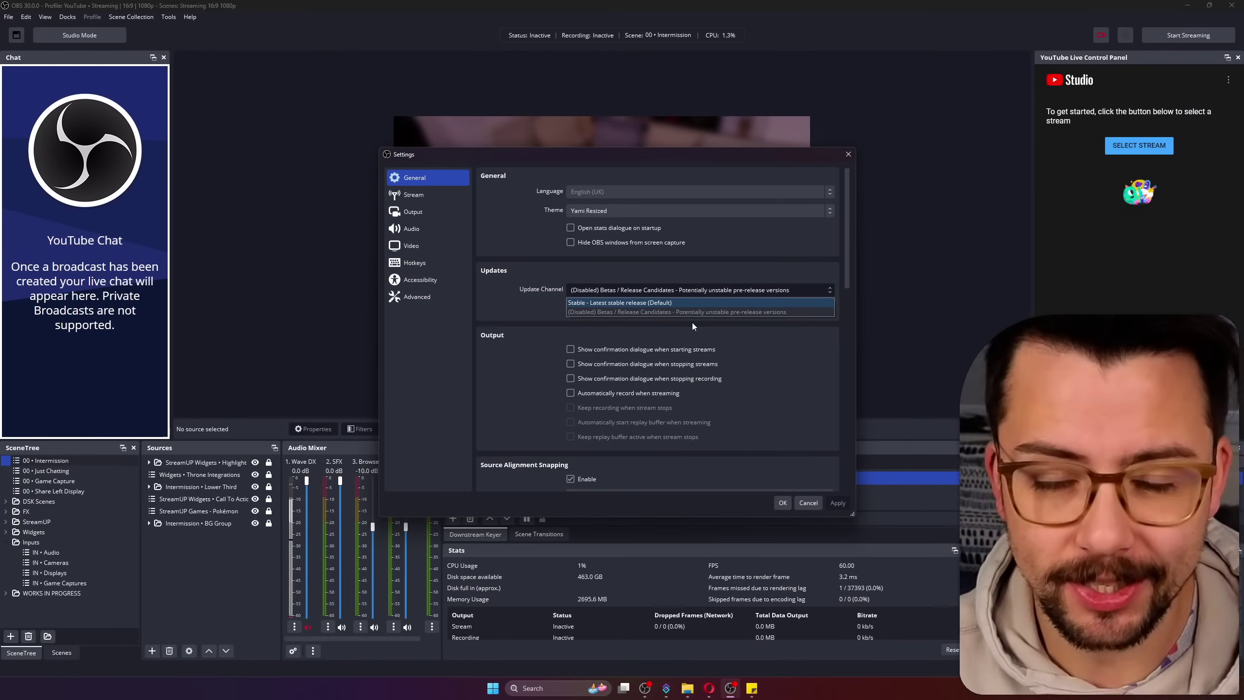
click(785, 500)
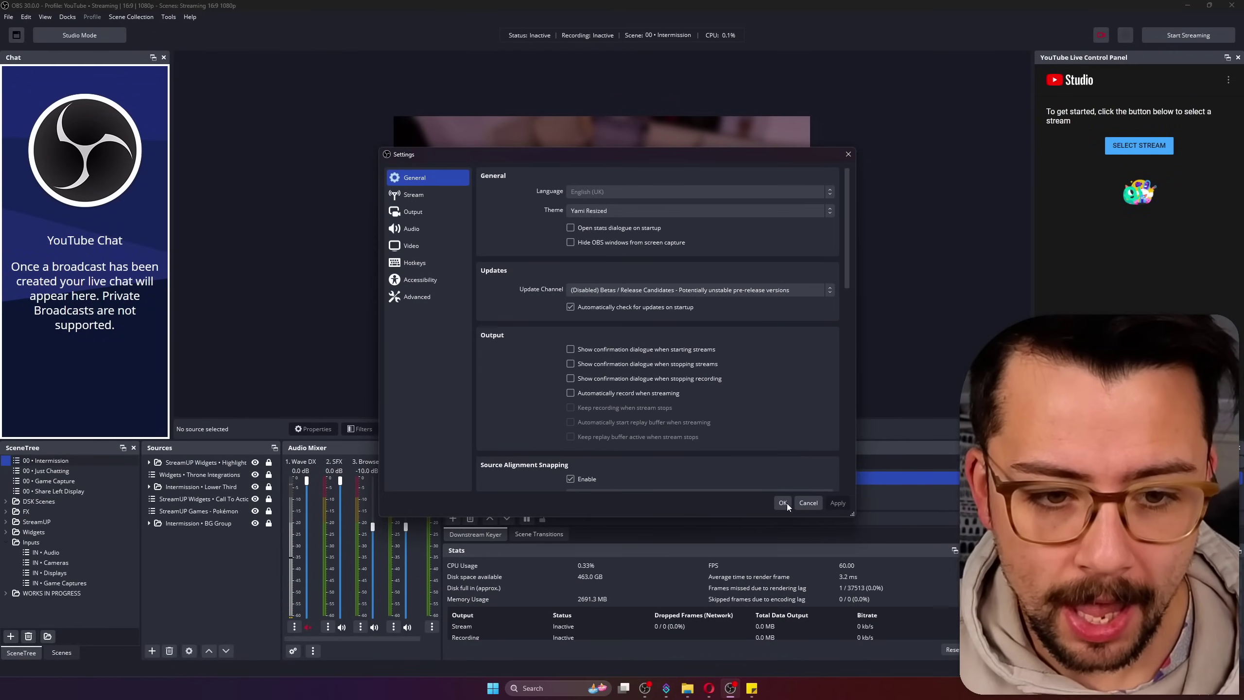
click(787, 500)
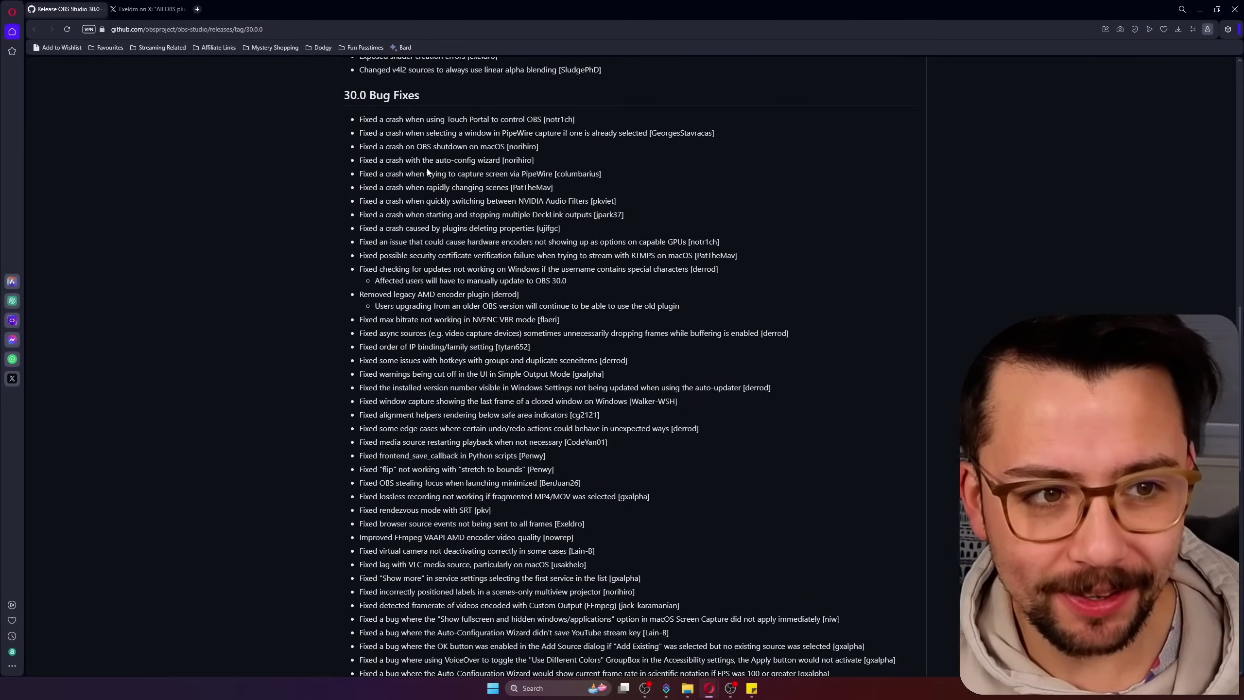
- Scroll up and down through the post to read it
scroll(427, 172, down, 8)
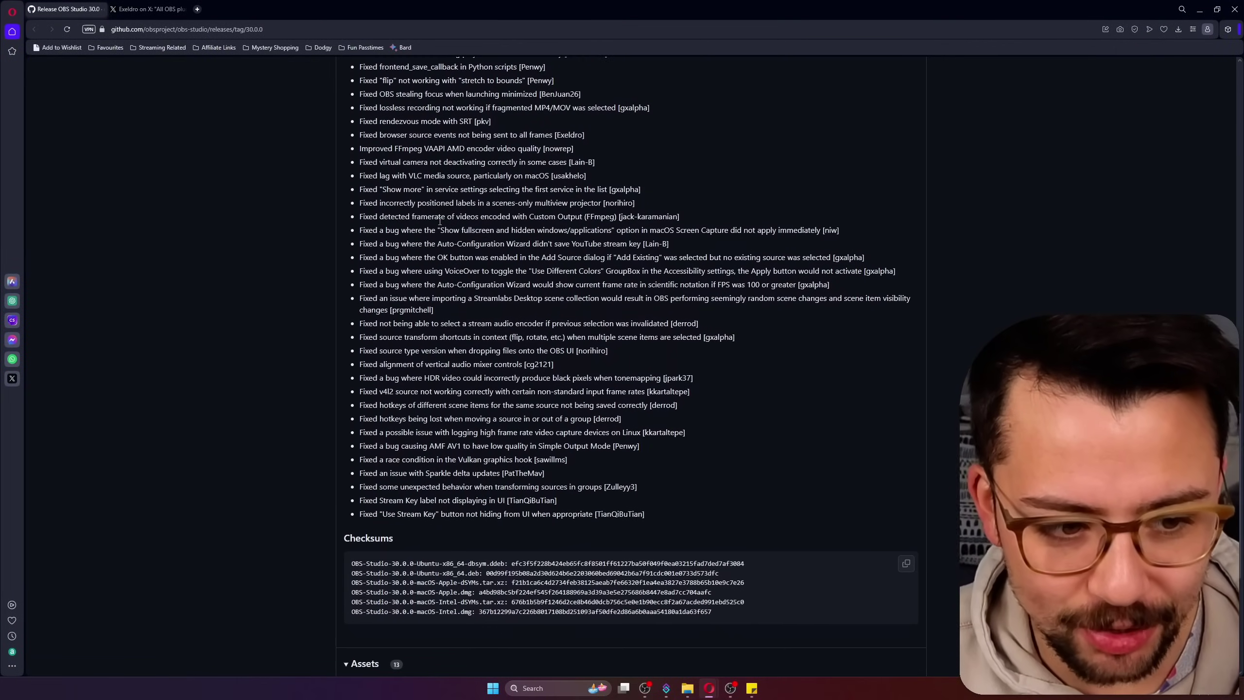
scroll(439, 221, down, 2)
scroll(442, 325, up, 20)
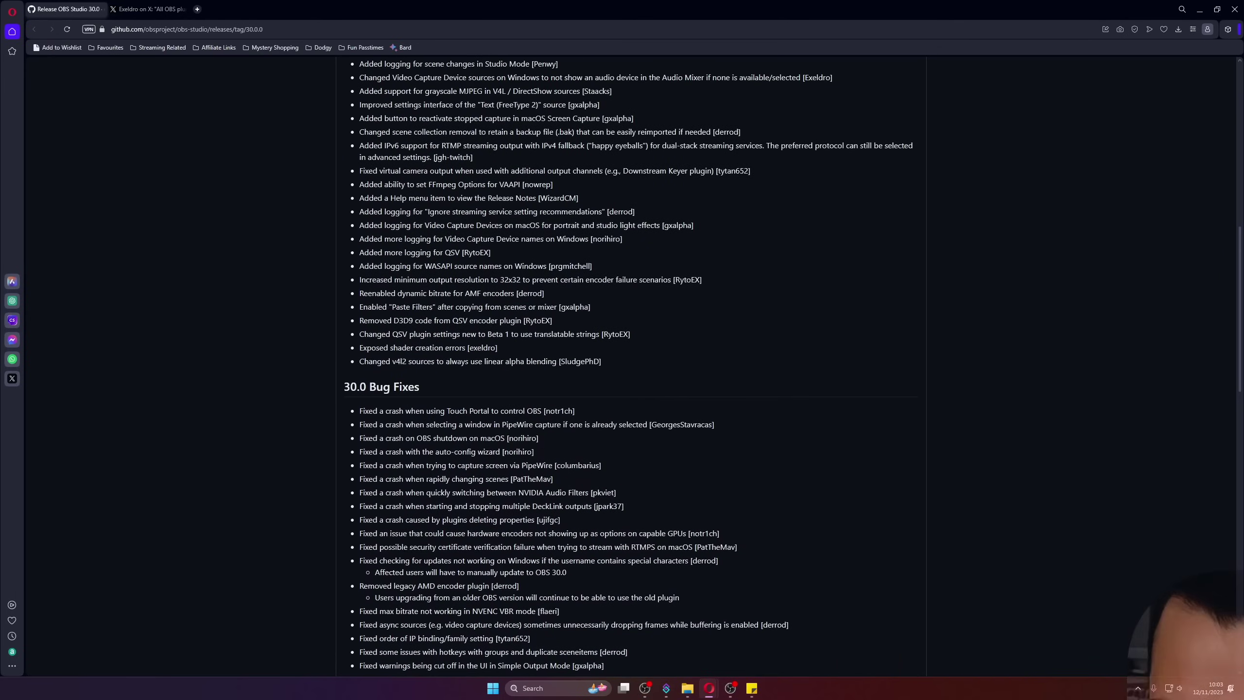
scroll(504, 315, up, 4)
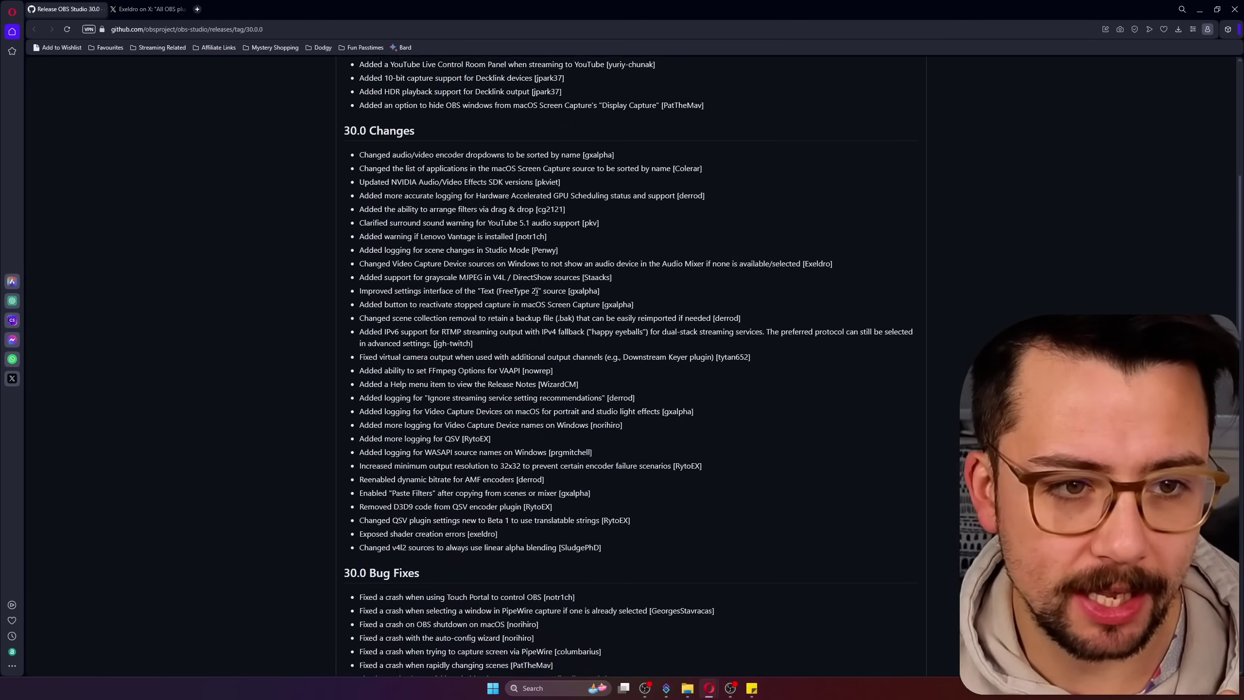
scroll(409, 596, down, 9)
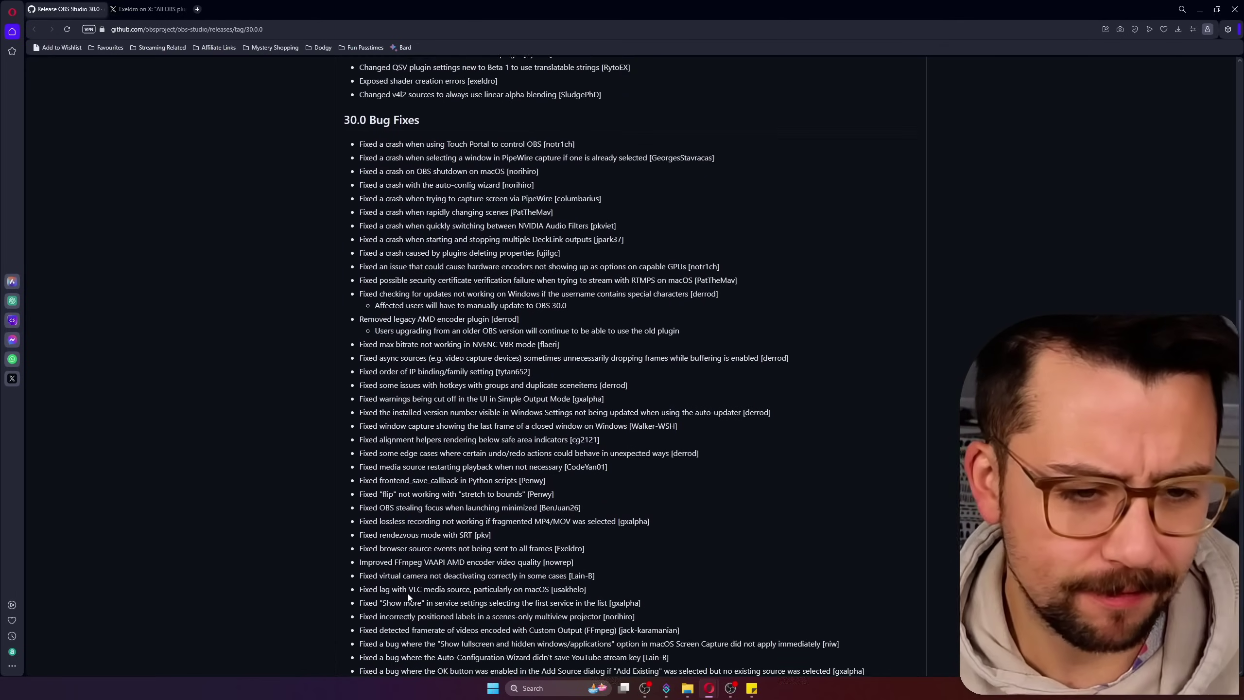
scroll(410, 580, up, 5)
scroll(410, 579, up, 9)
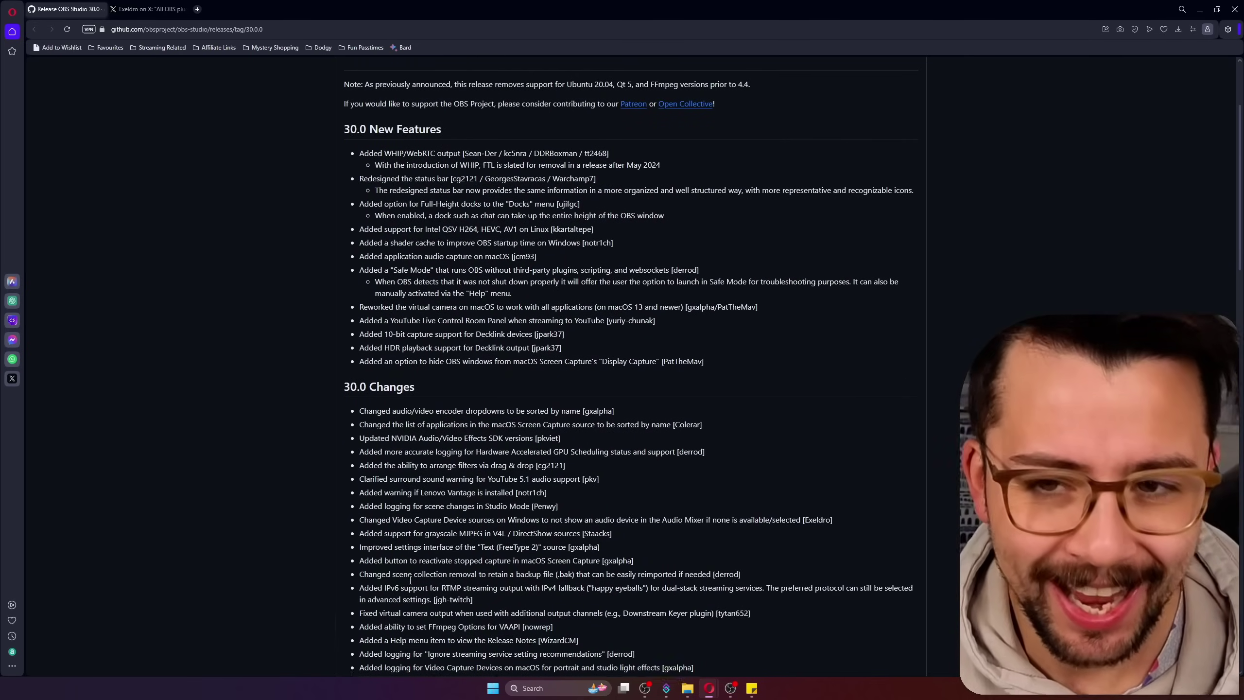
scroll(410, 580, up, 3)
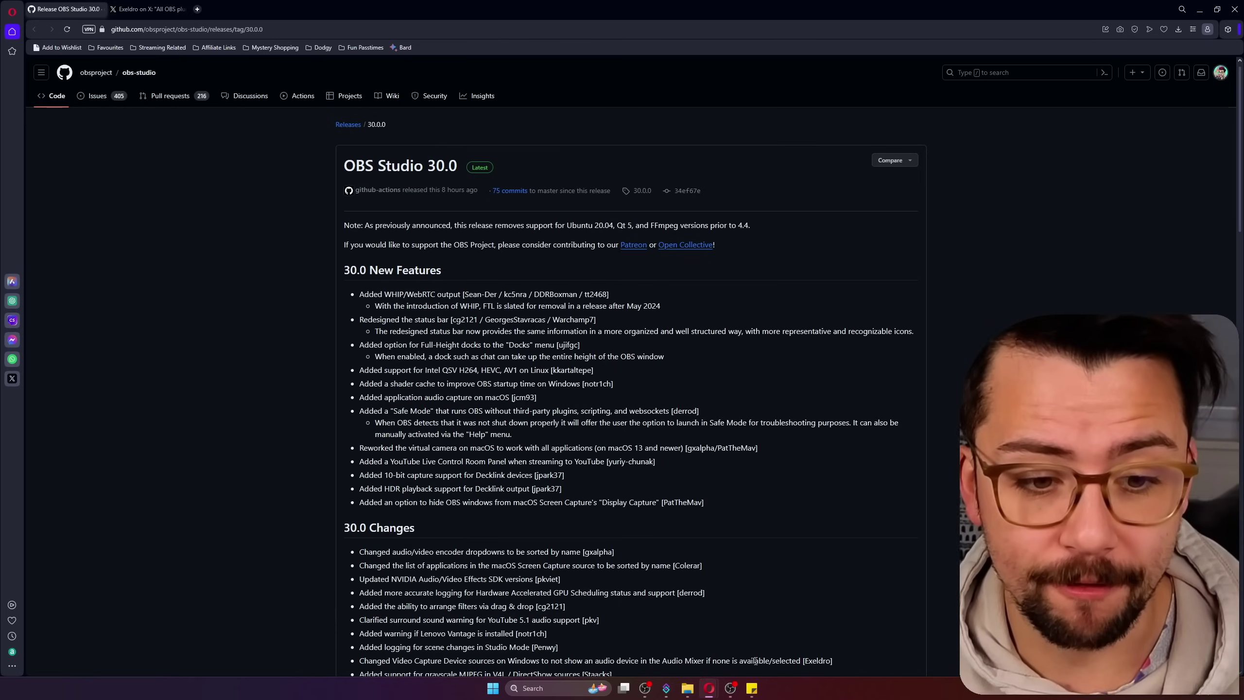
- Add an Application Audio Capture (BETA) source with its default name, leaving the window selection unchanged
click(730, 688)
click(152, 650)
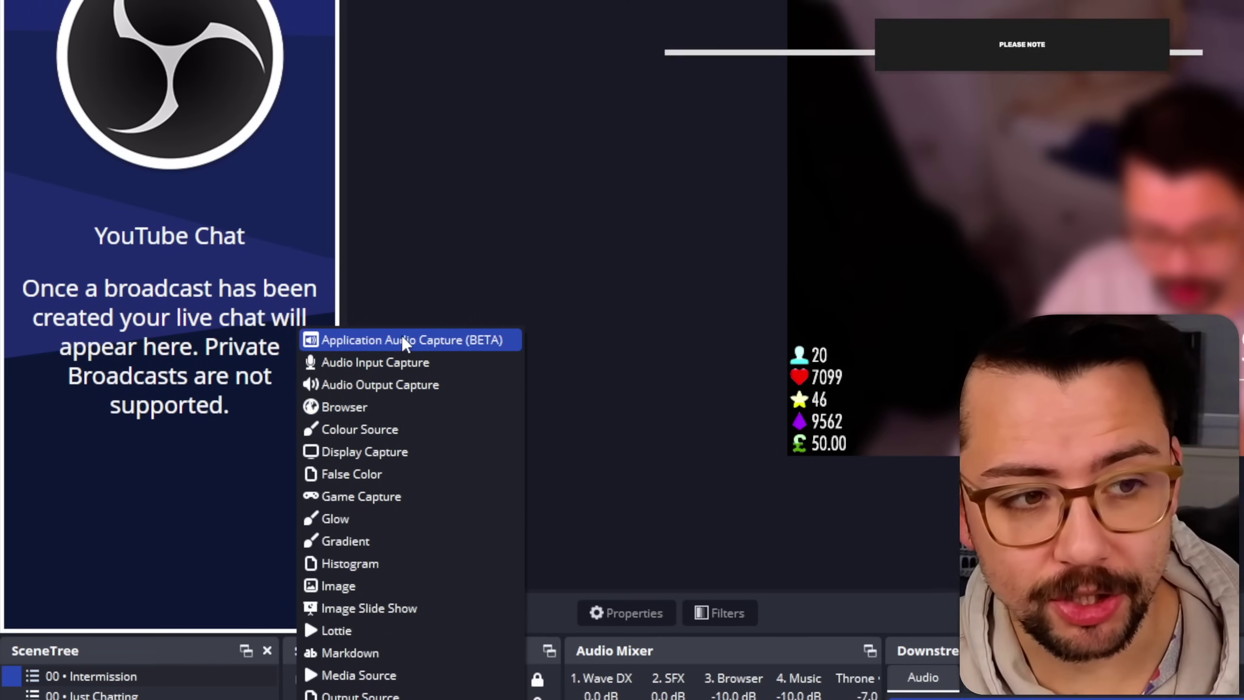
click(402, 340)
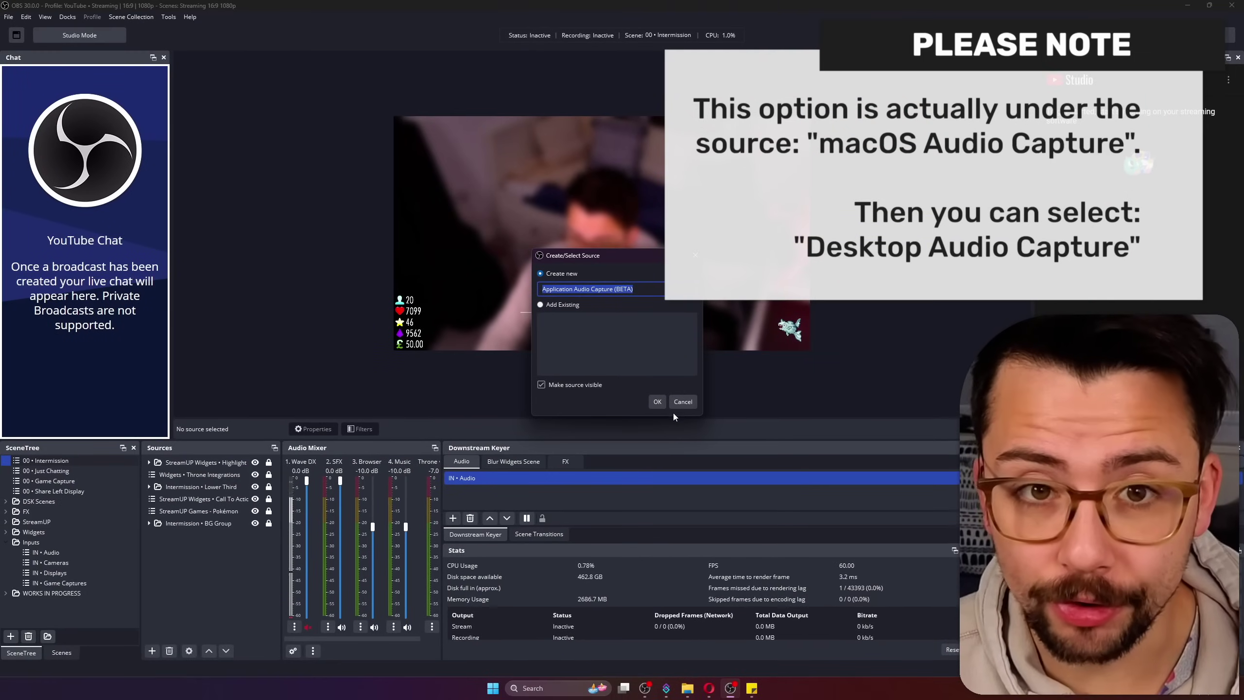
click(655, 402)
click(634, 150)
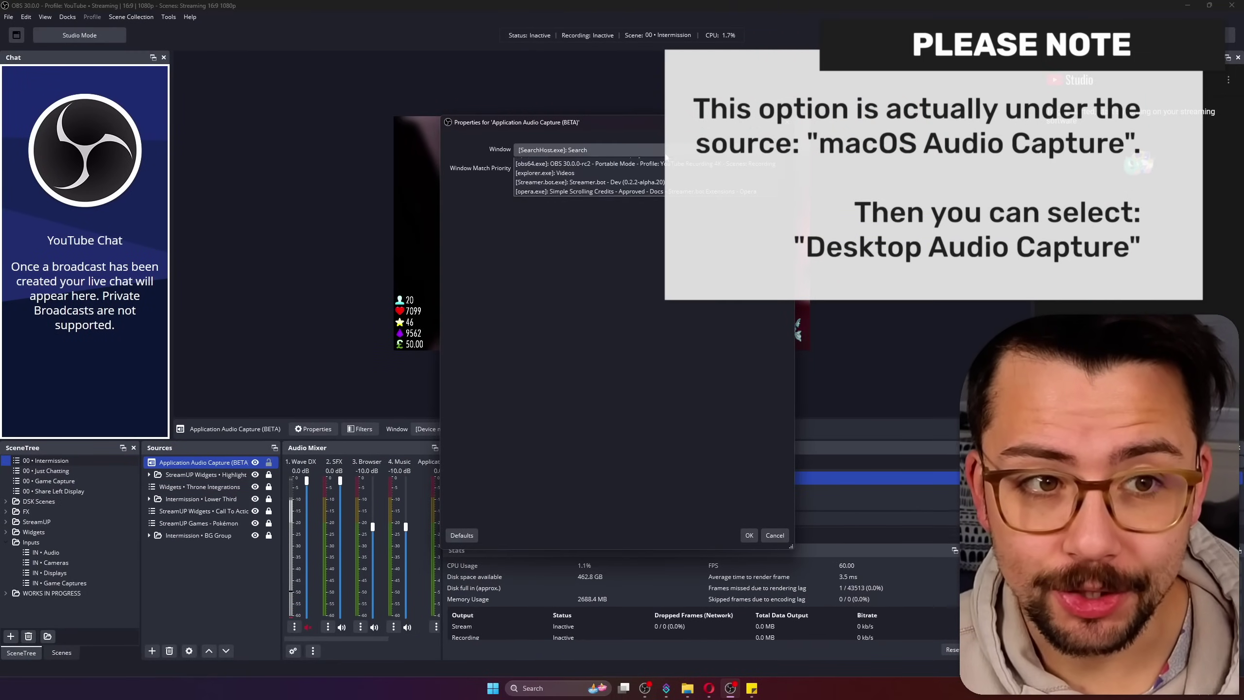
click(613, 257)
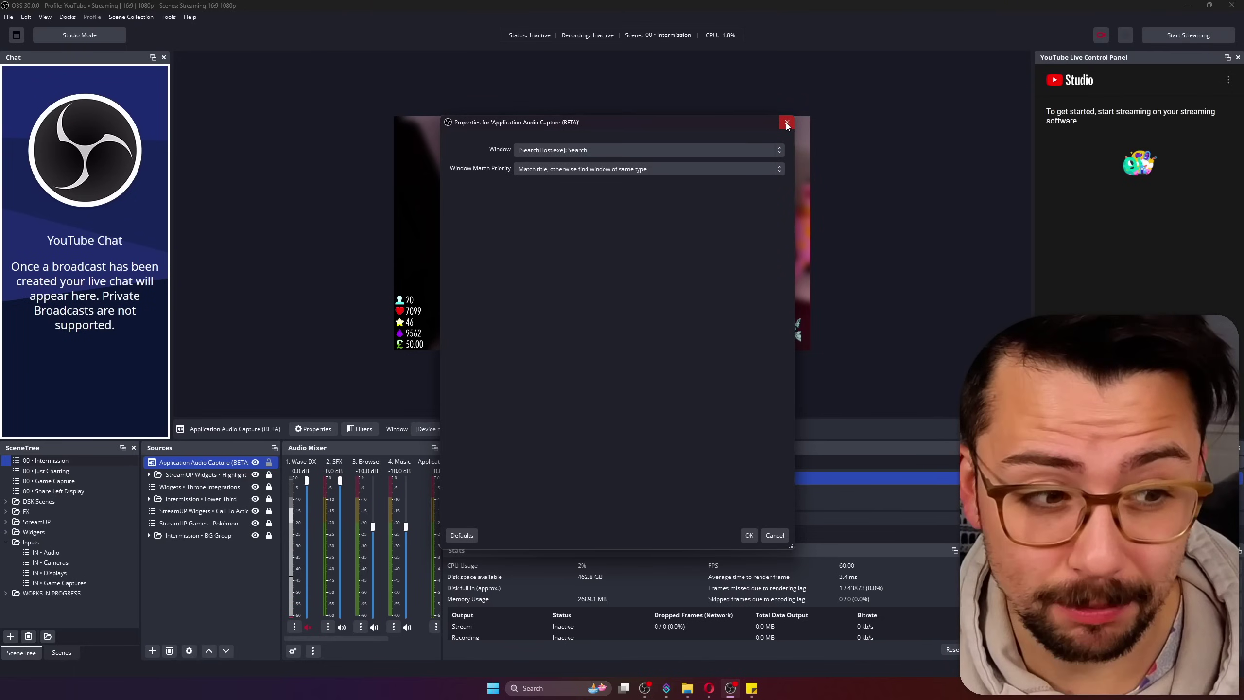
click(787, 122)
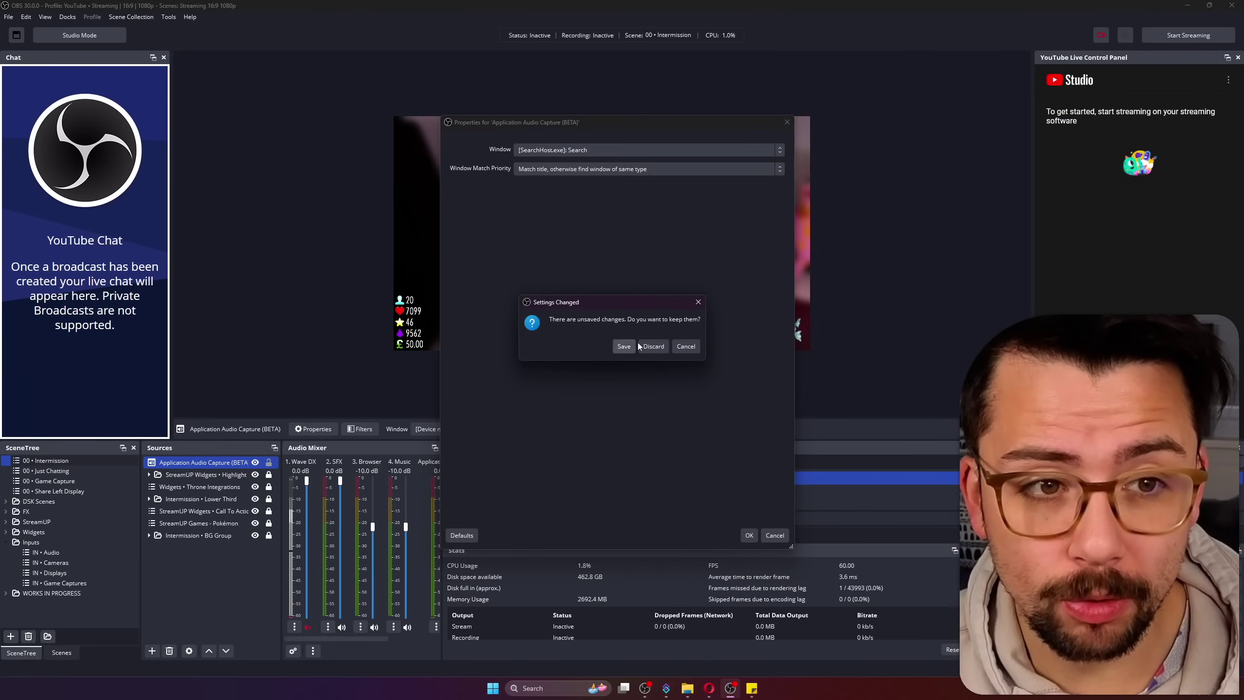
click(652, 346)
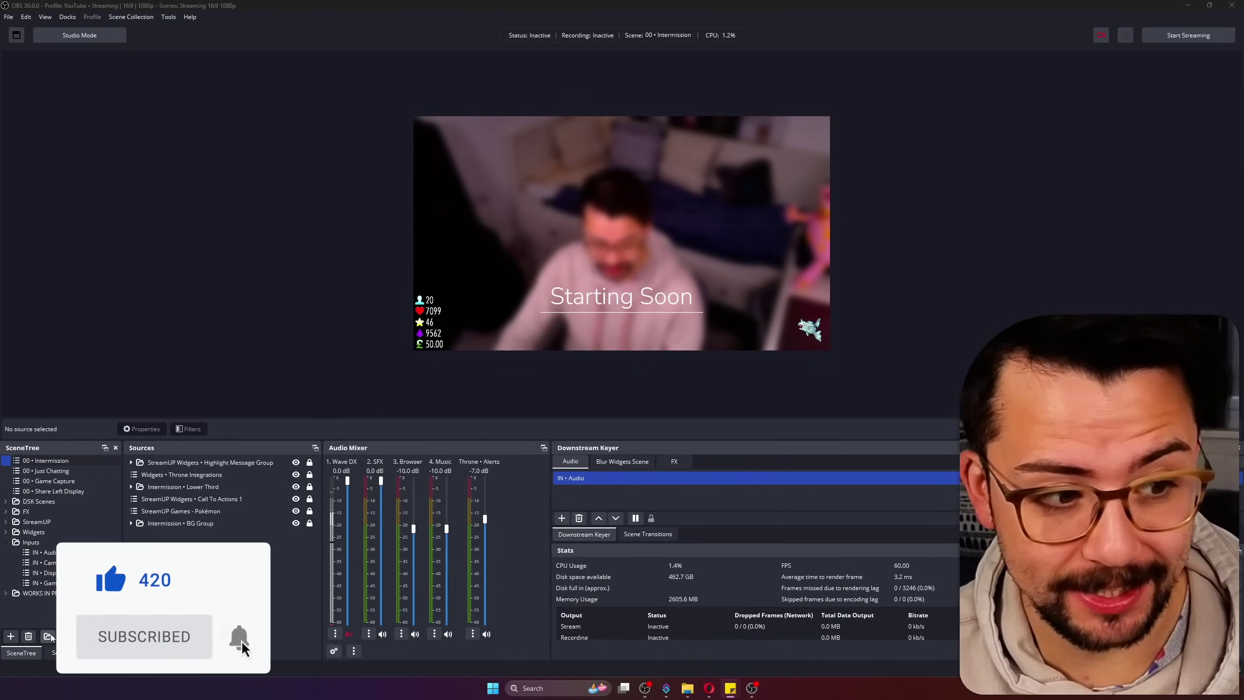
- Dock the plain Scenes list full-height on the left, toggling Full-Height Docks off and on
click(54, 652)
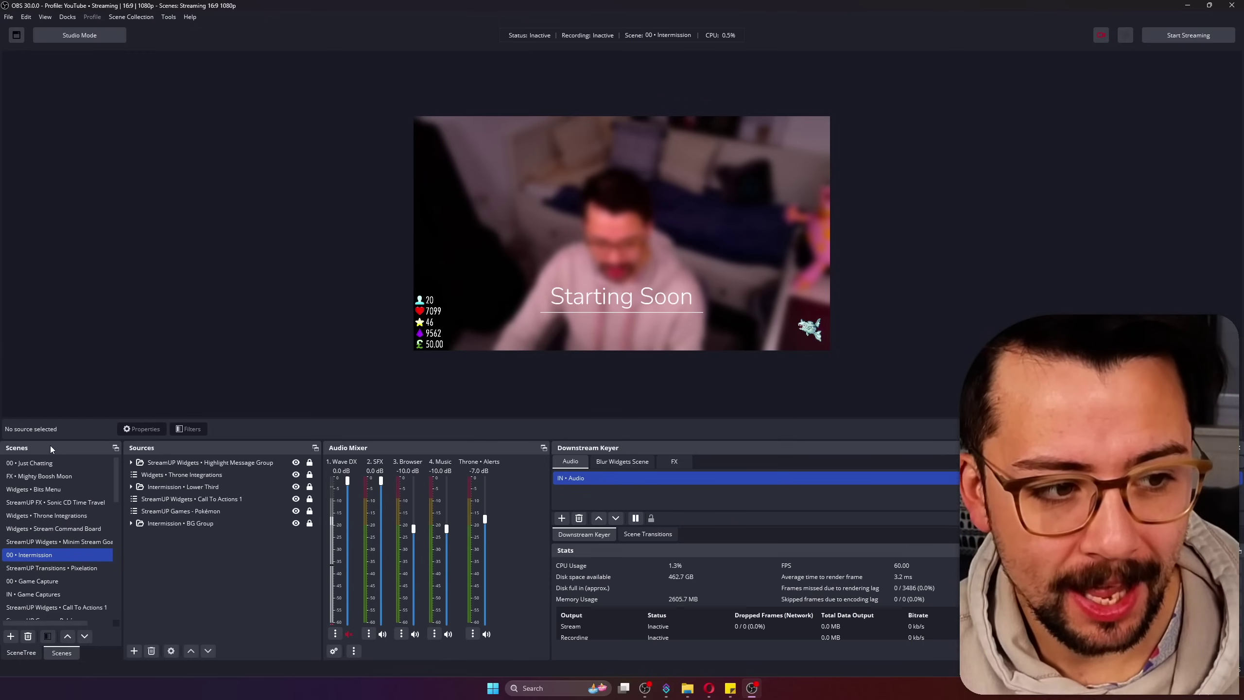
drag(49, 448, 10, 206)
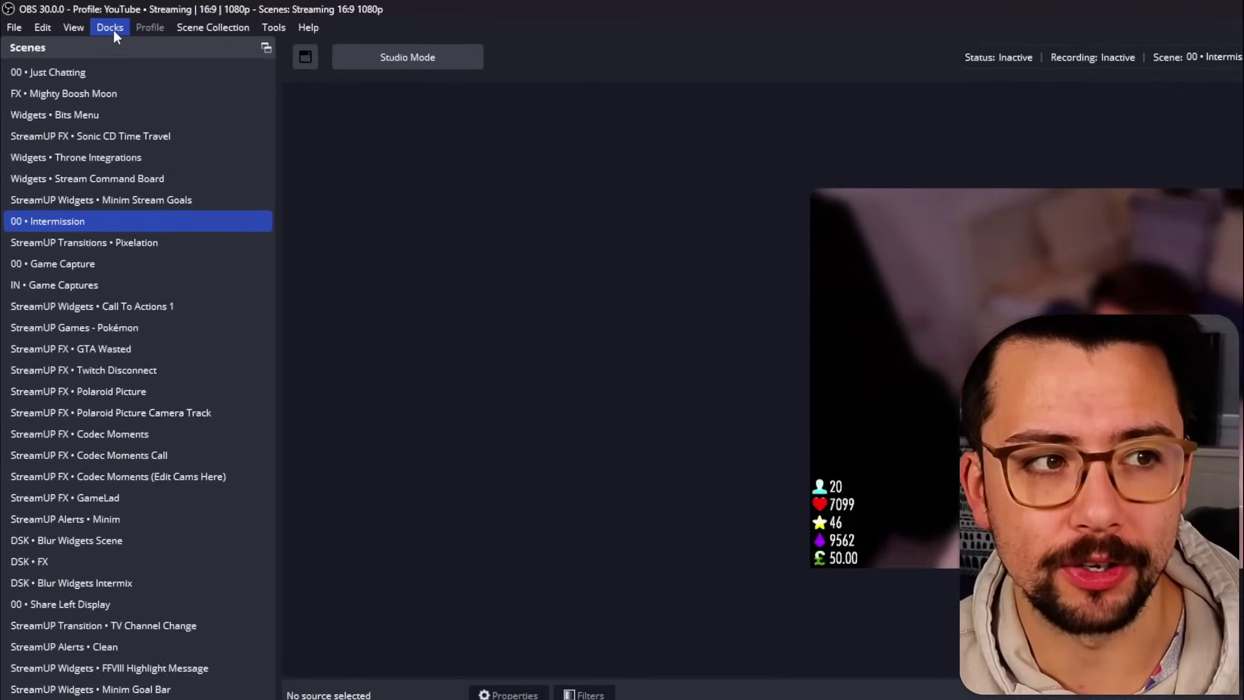
click(67, 17)
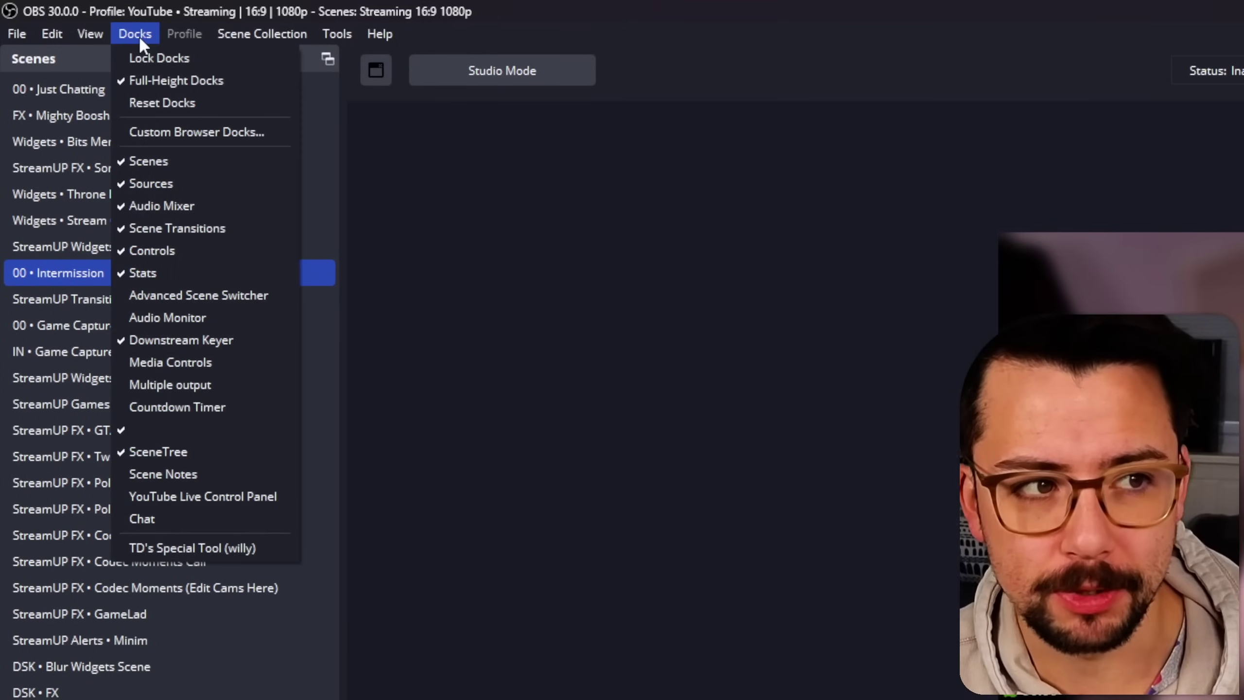
click(208, 80)
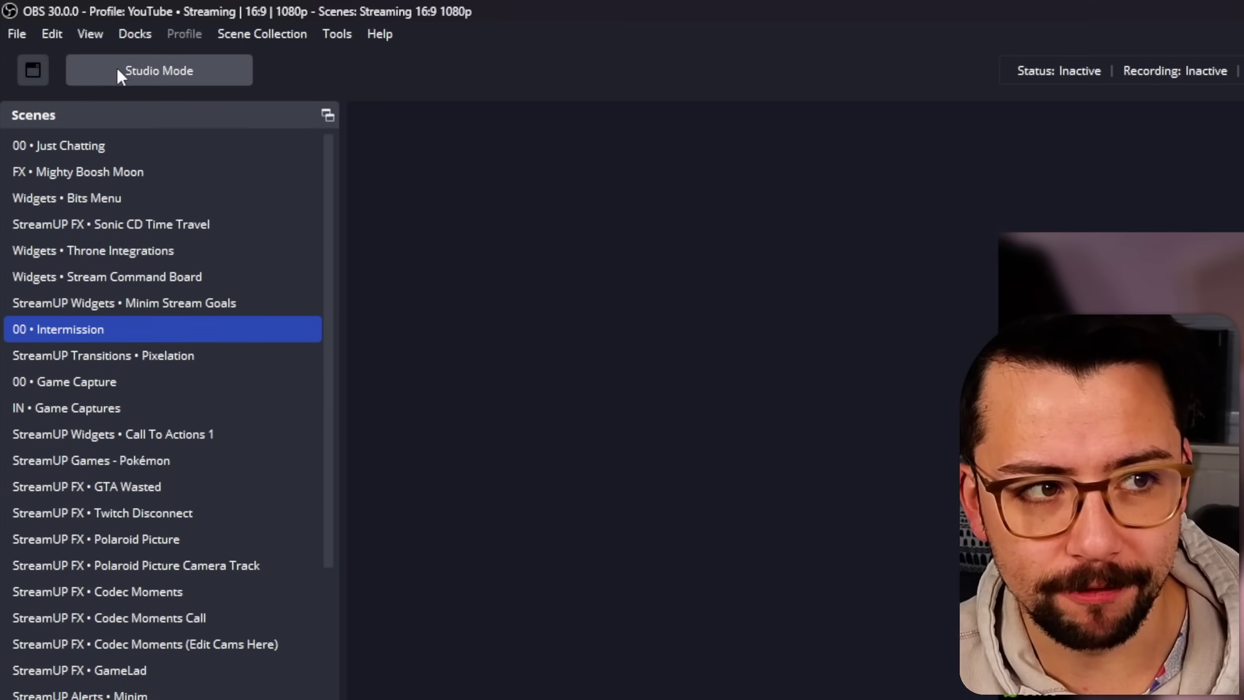
click(128, 35)
click(157, 80)
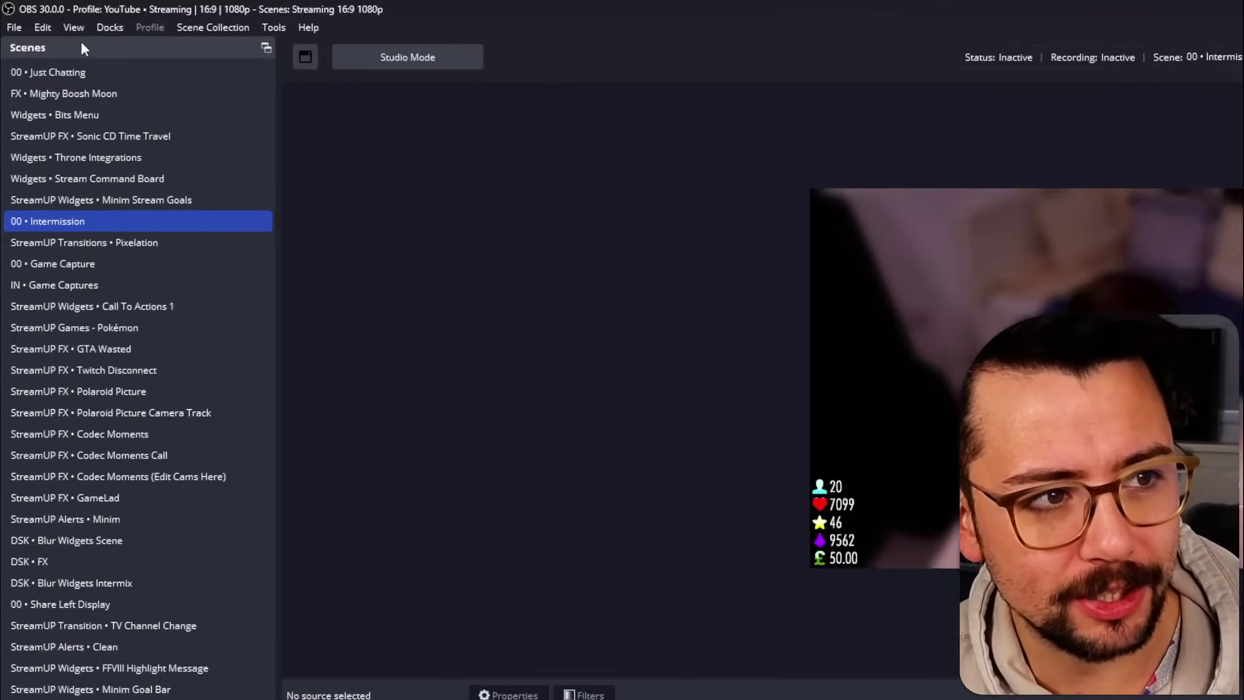
- Open the View menu to show options such as the status bar toggle
click(45, 16)
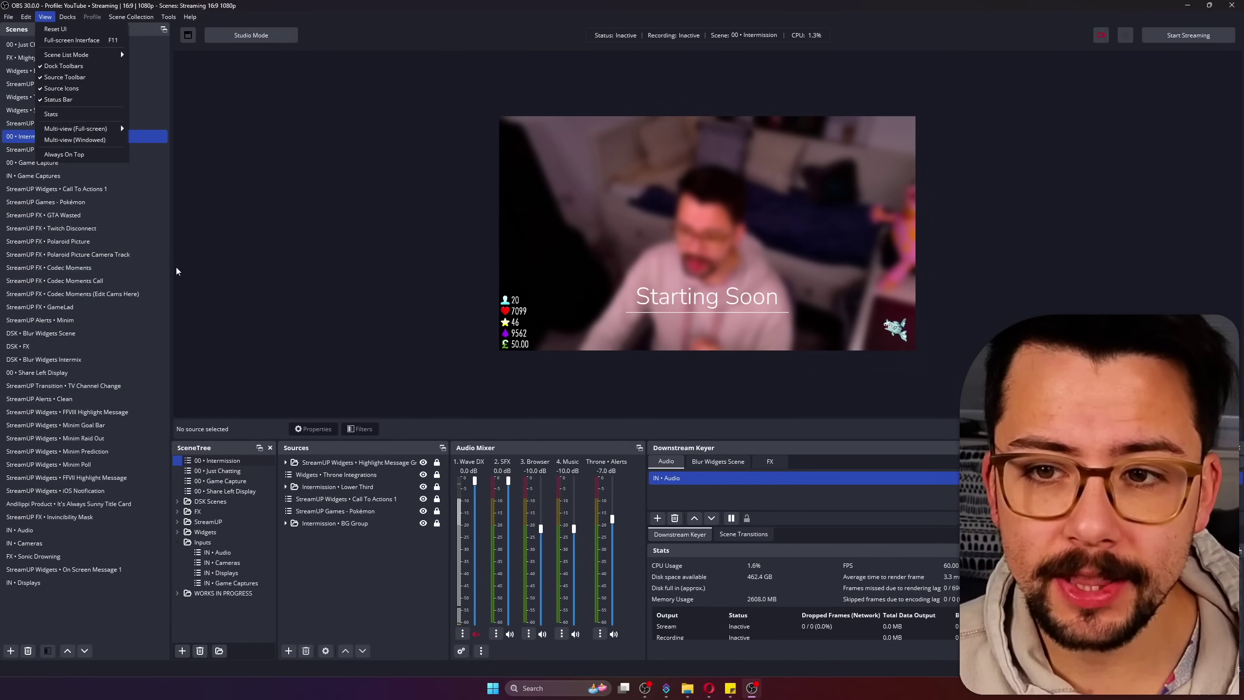
click(211, 266)
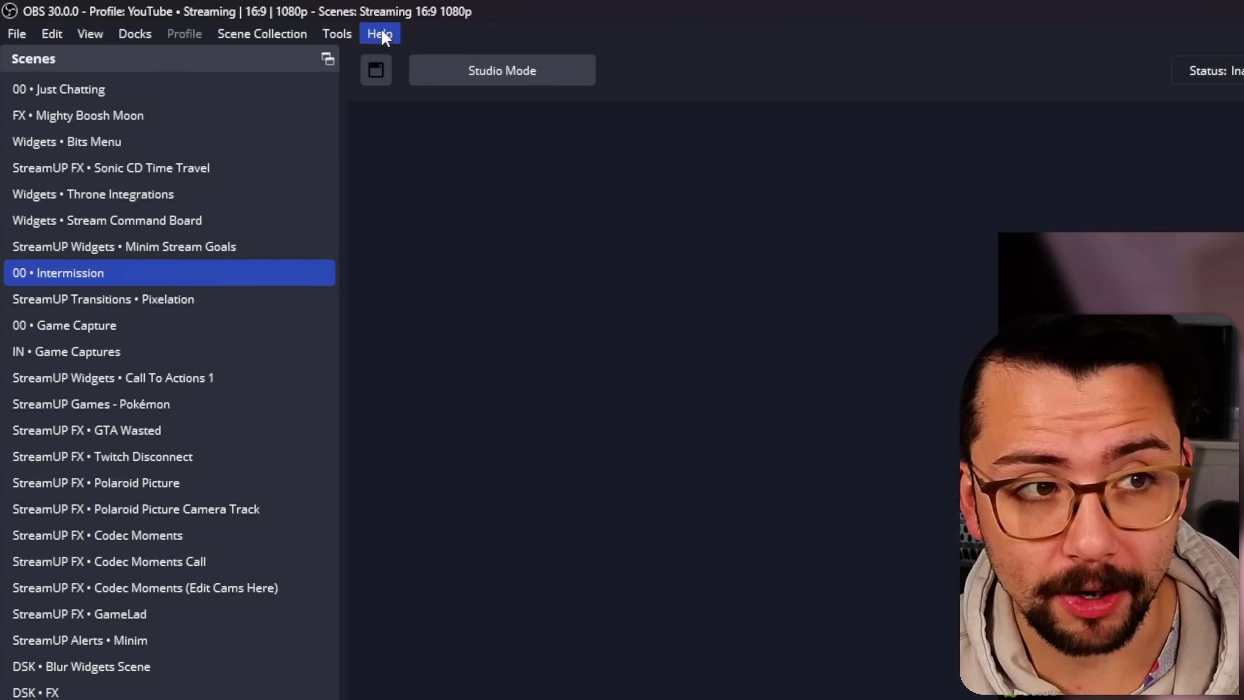
click(189, 17)
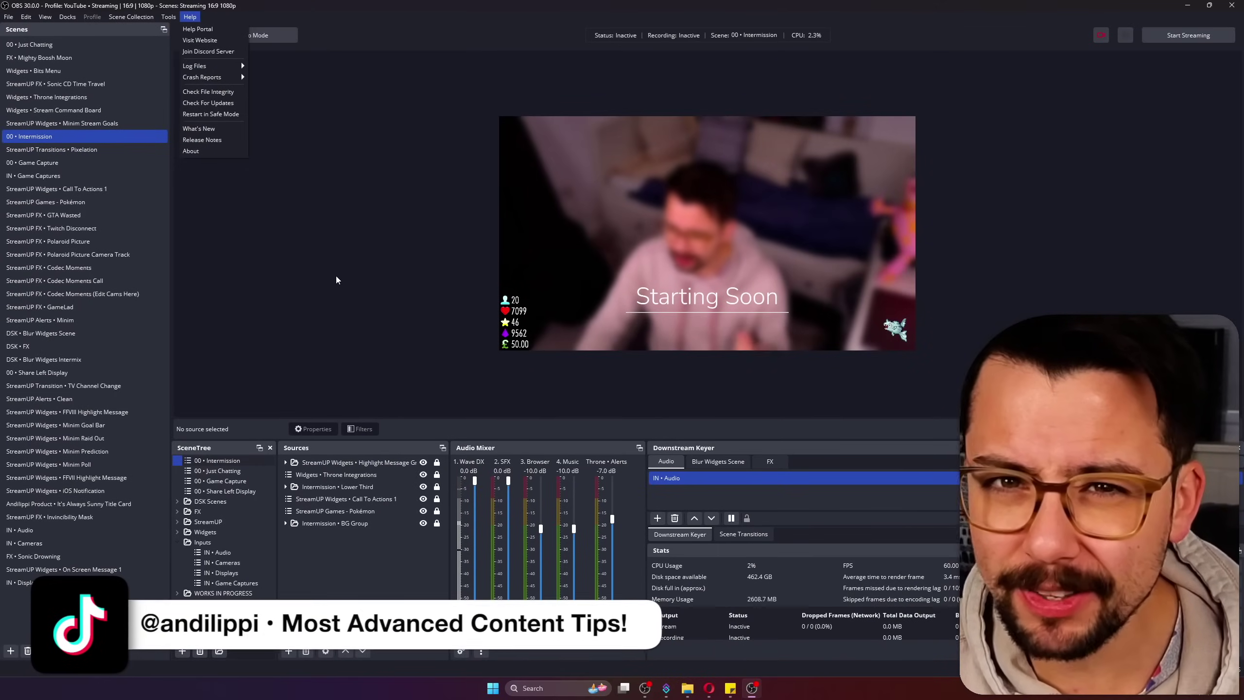
click(337, 277)
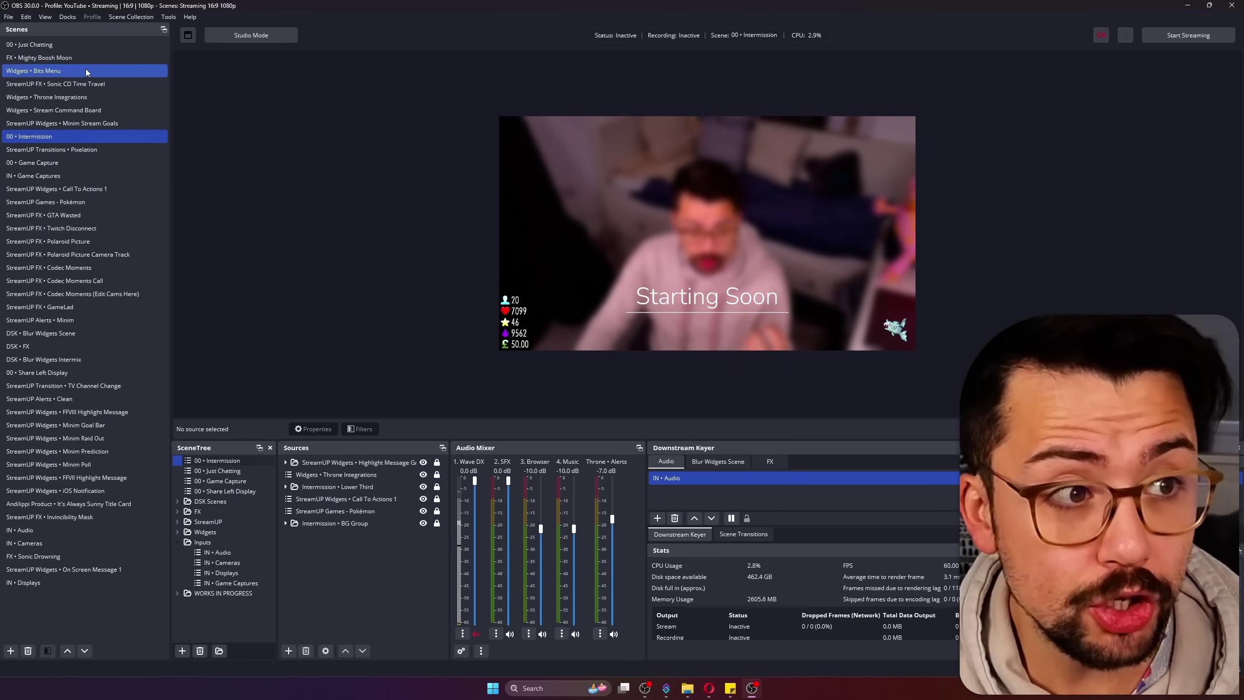
- Confirm the connected YouTube account in Settings > Stream, then enable the YouTube Live Control Panel dock
click(68, 17)
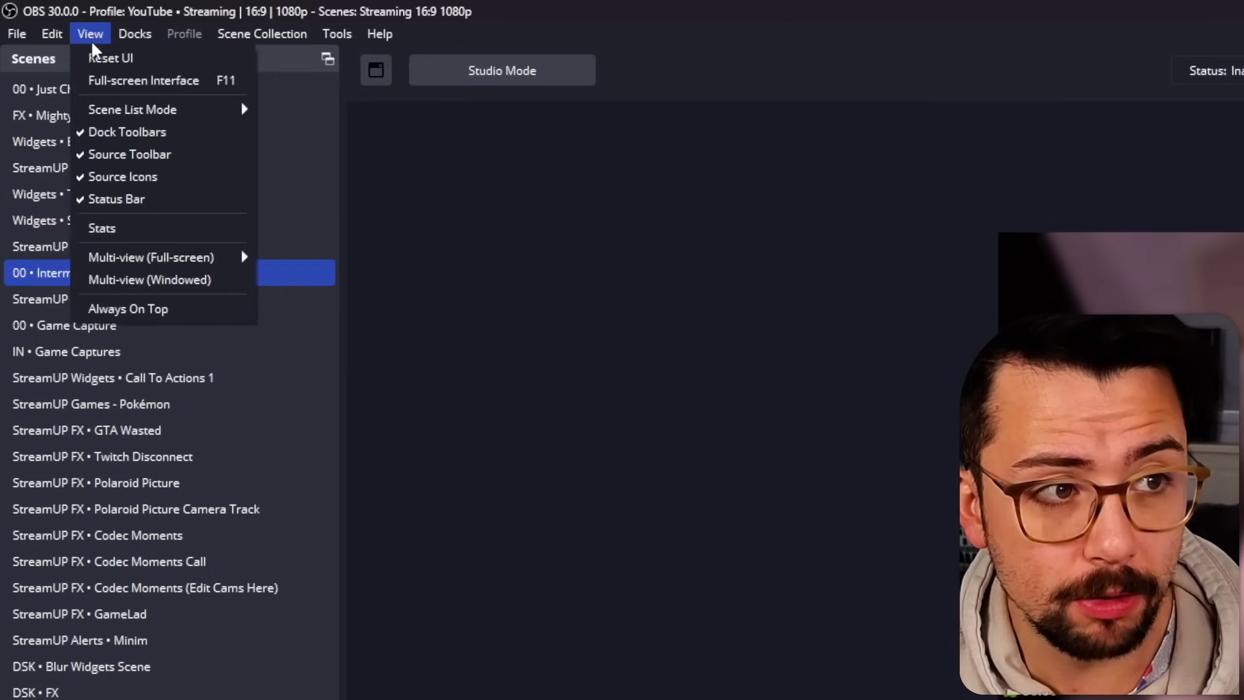
mouse_move(9, 20)
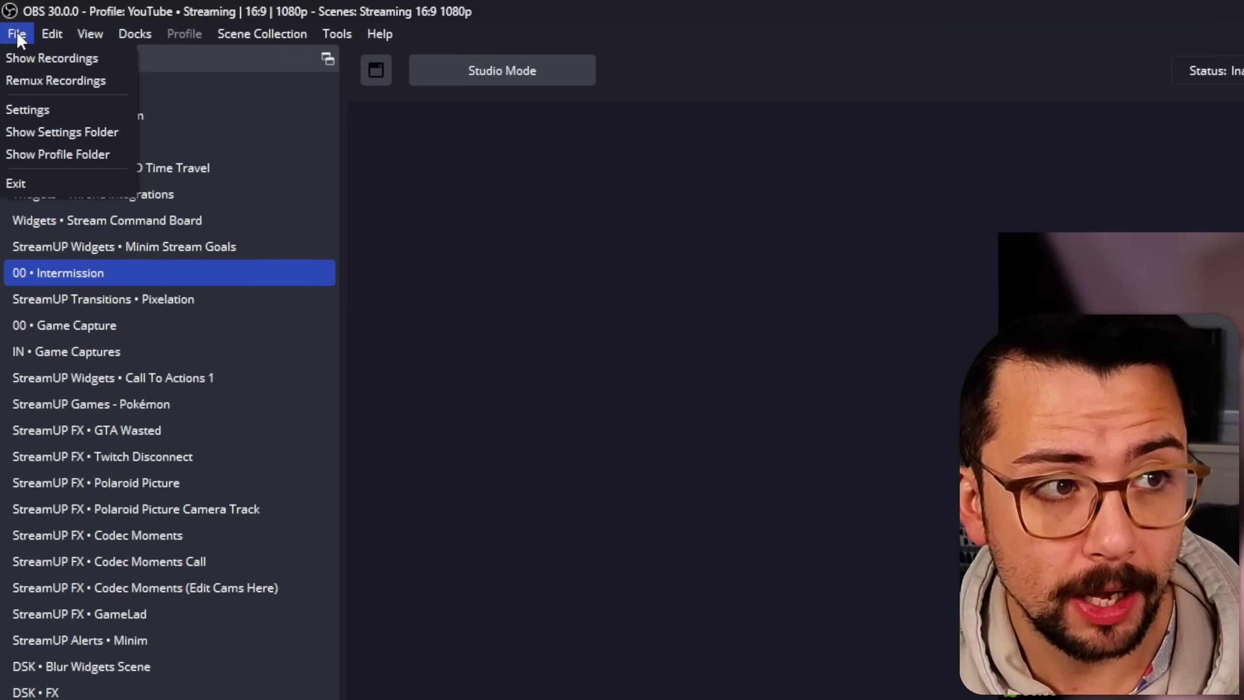
click(61, 109)
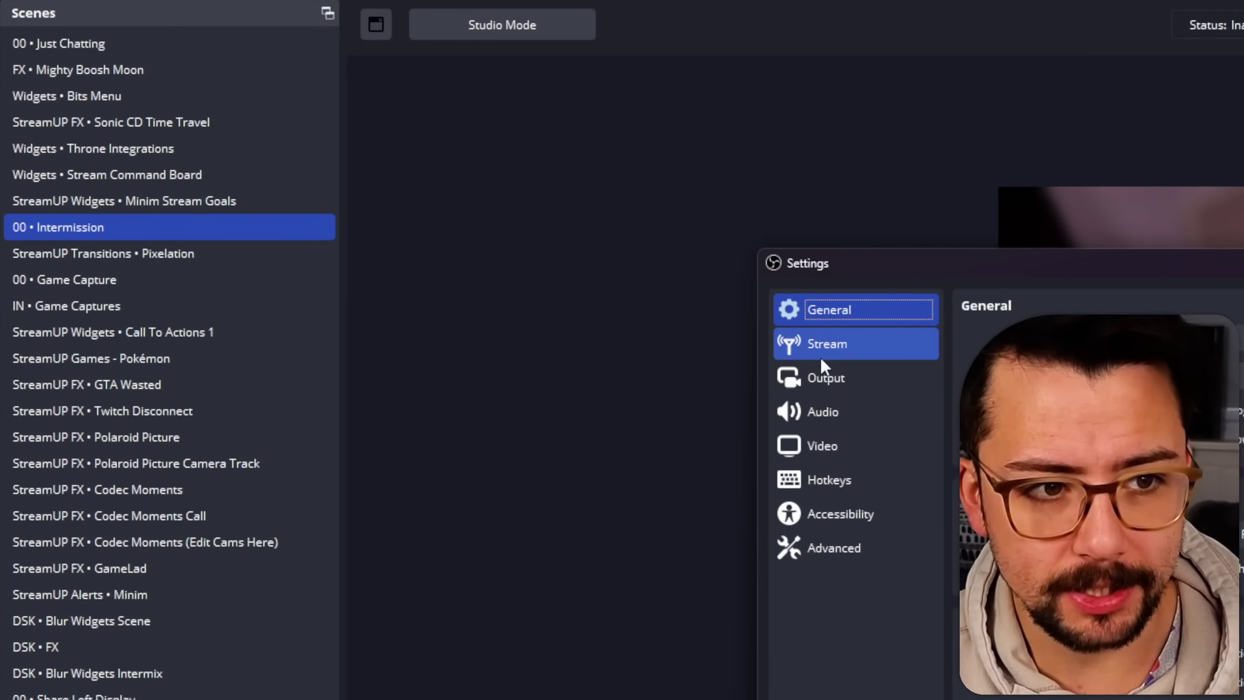
click(820, 353)
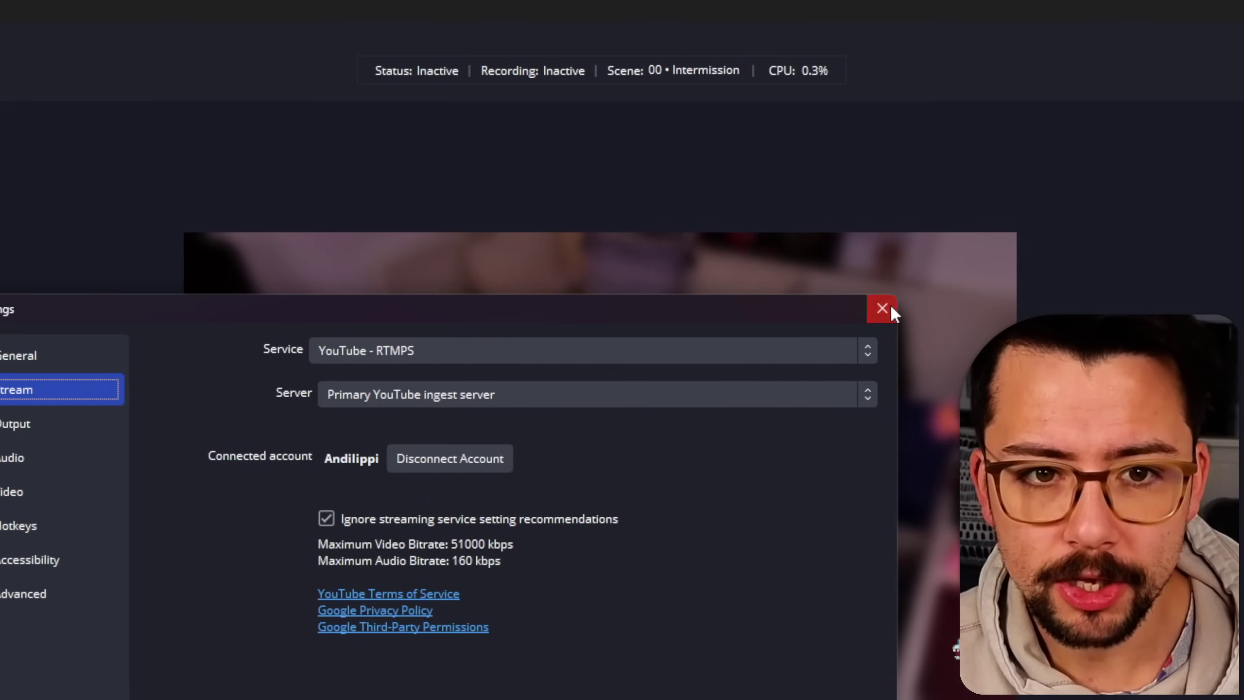
click(889, 305)
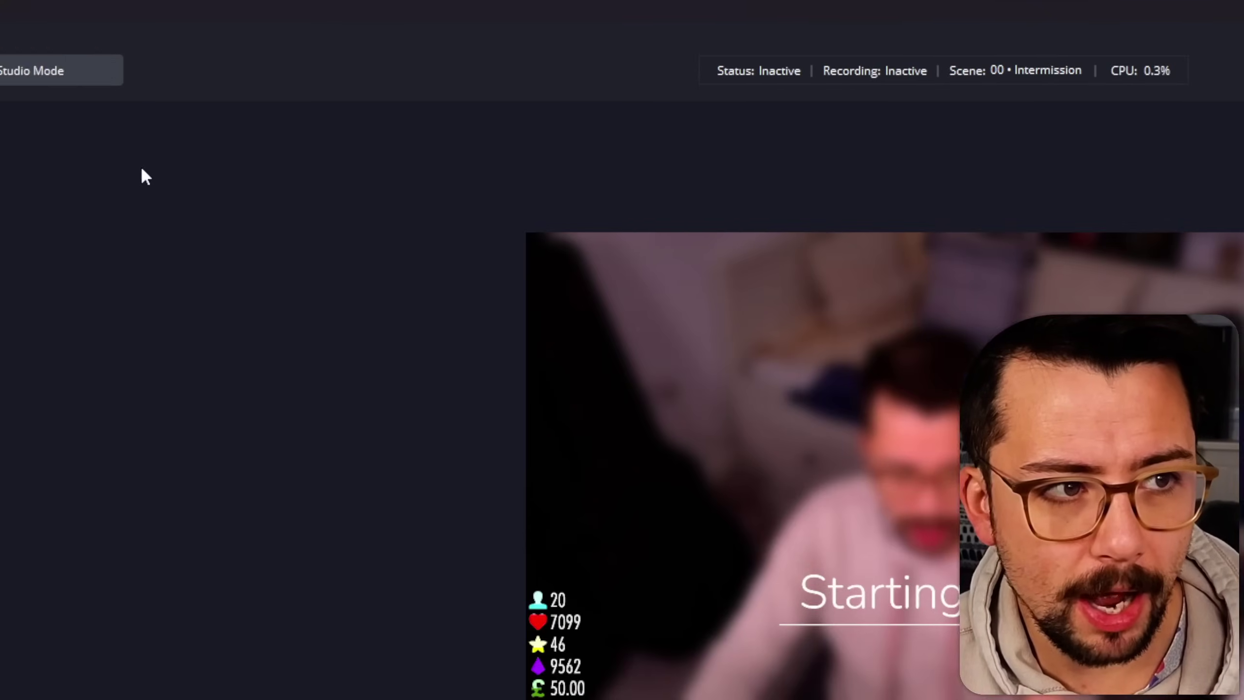
click(139, 32)
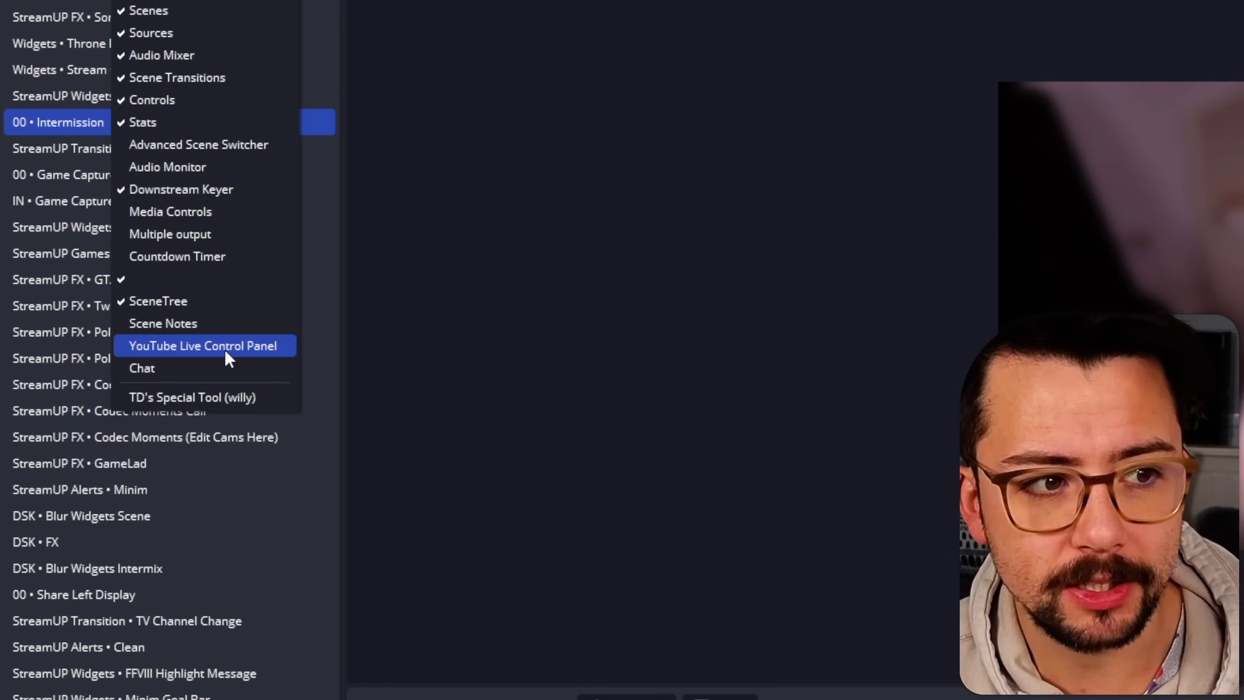
click(225, 352)
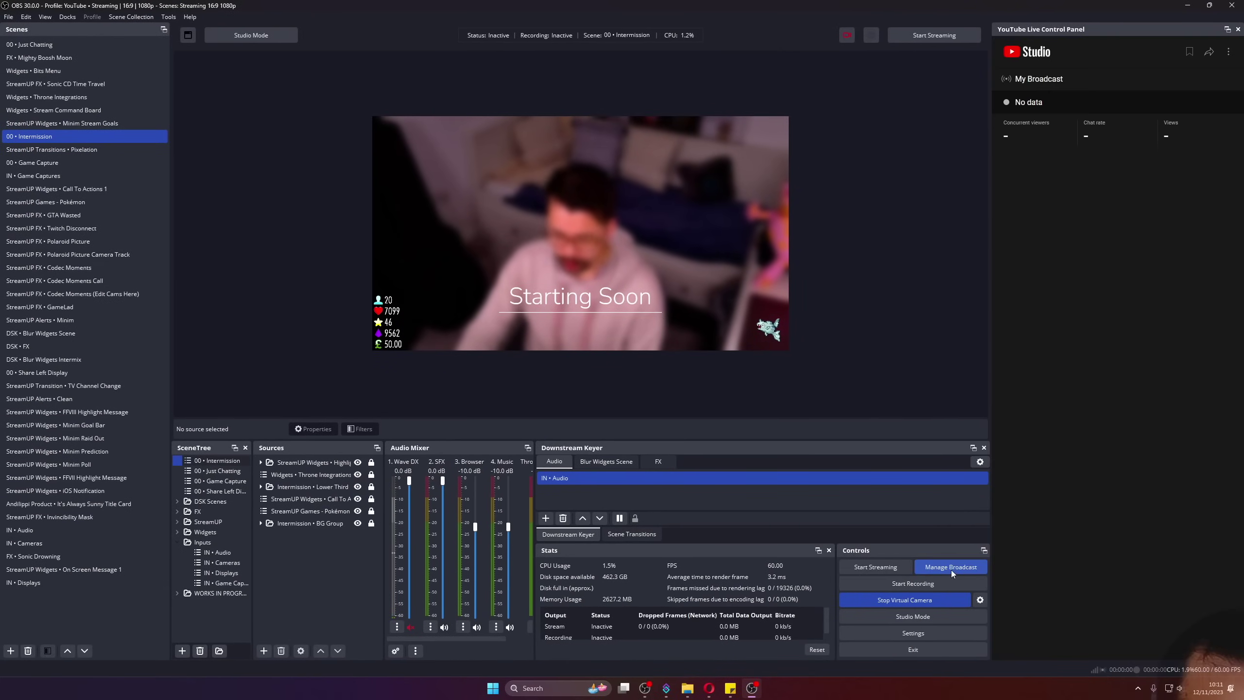
click(948, 568)
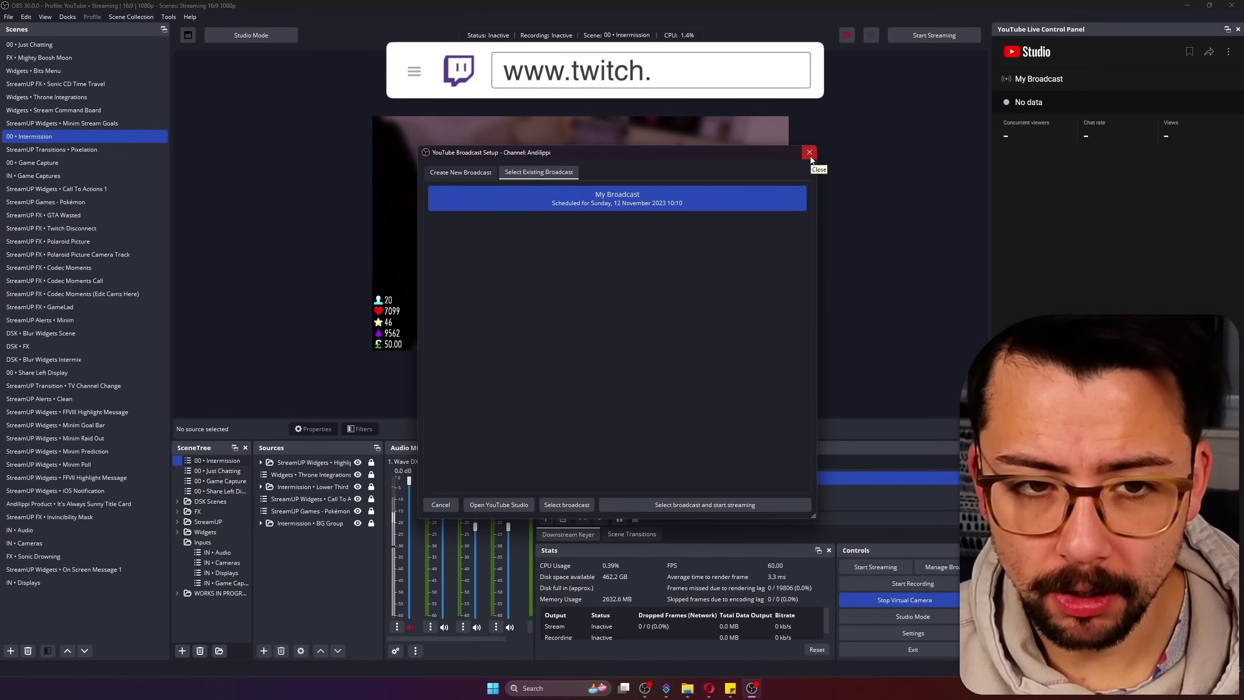
click(807, 155)
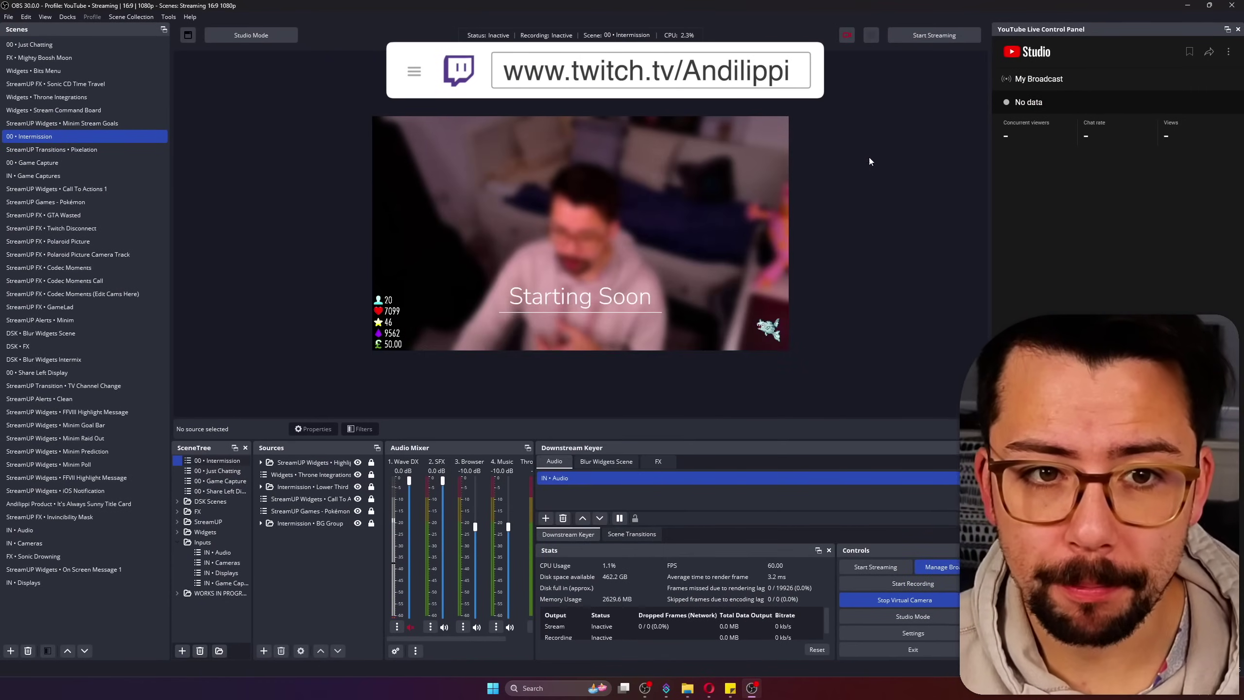
drag(1019, 103, 1040, 109)
click(1014, 131)
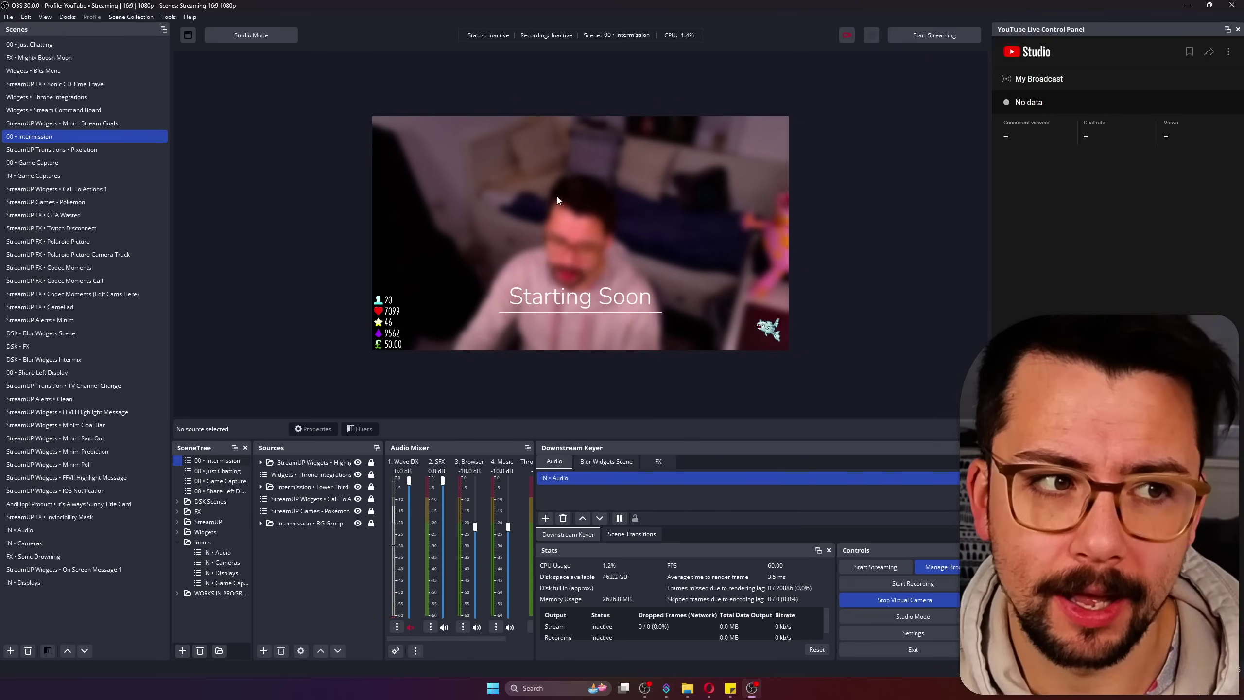
click(8, 17)
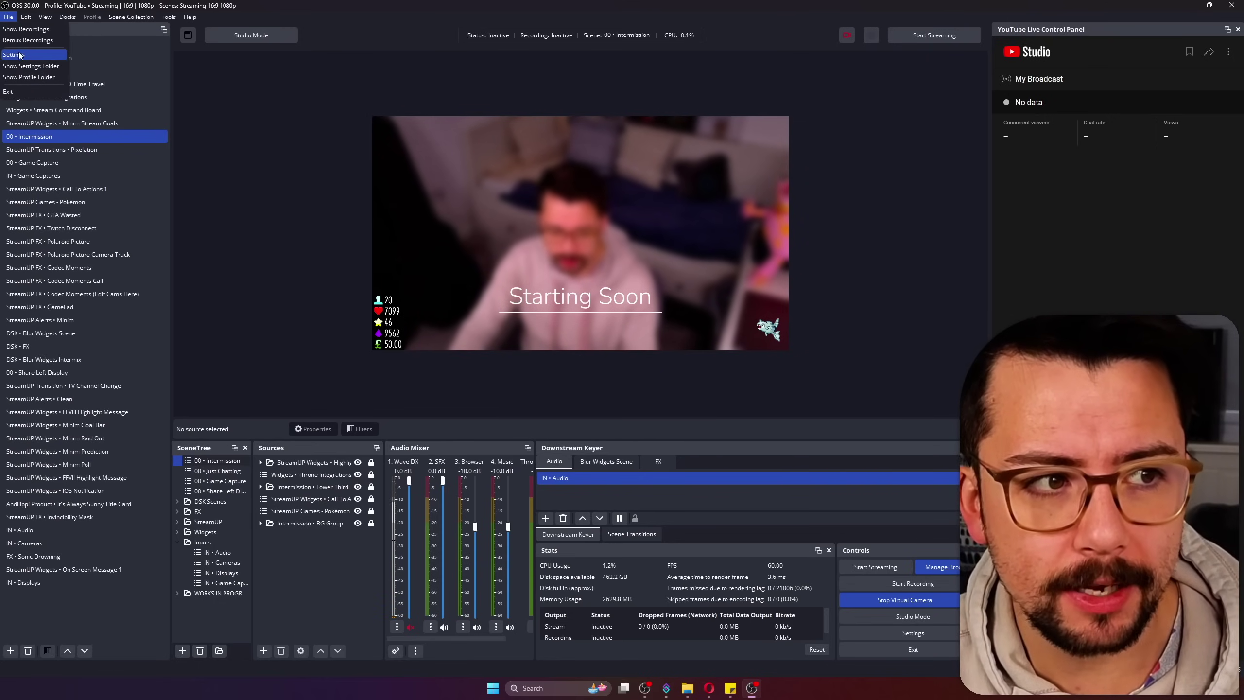
click(20, 55)
click(445, 194)
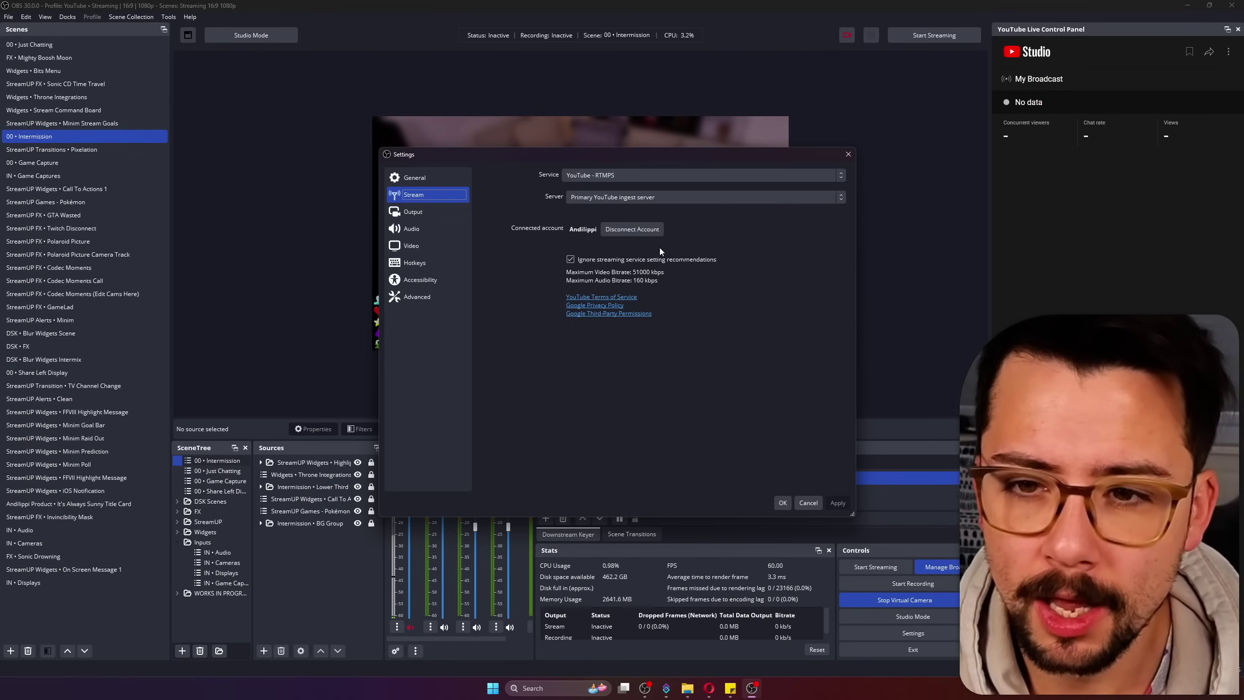
click(847, 155)
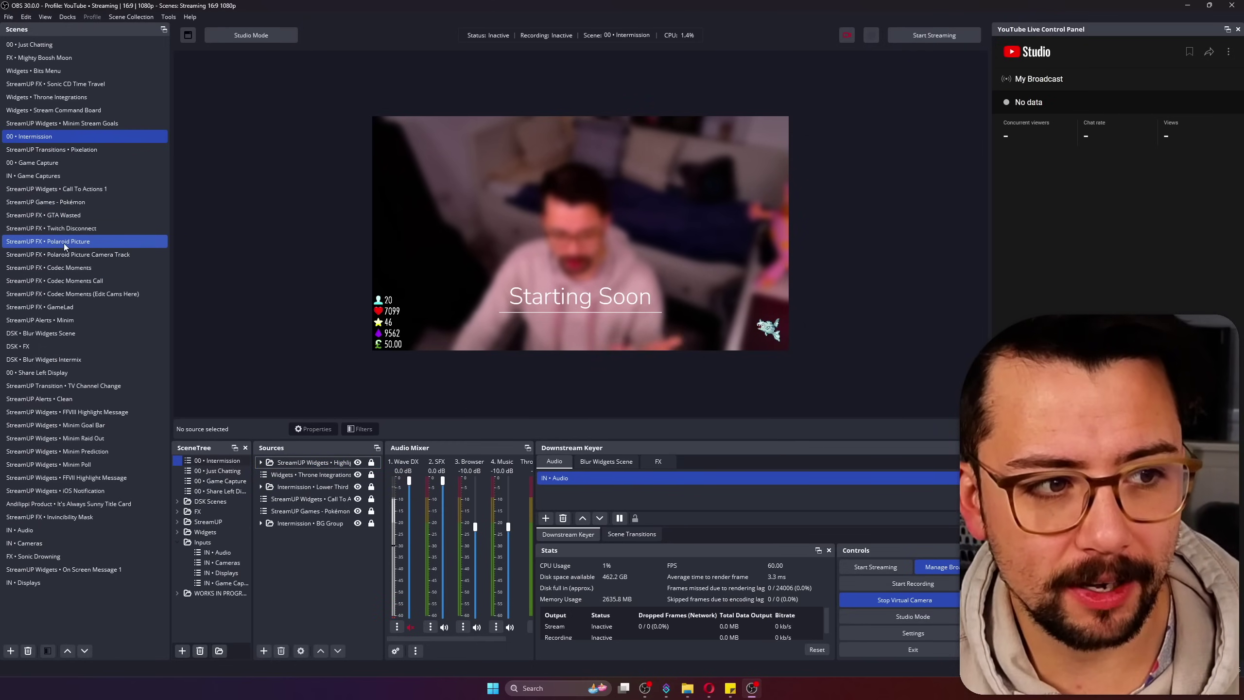
- Open the Polaroid Picture scene's filters and move R-->L • Pos • Reset up two places and back
click(64, 242)
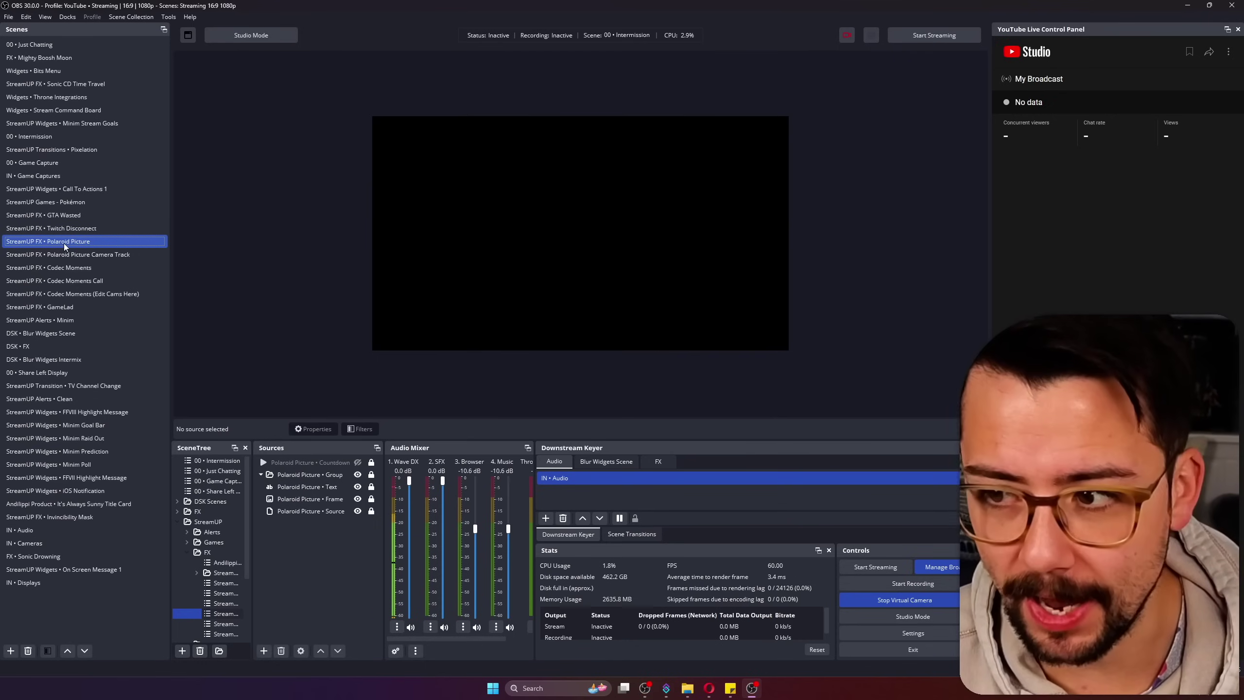
right_click(64, 243)
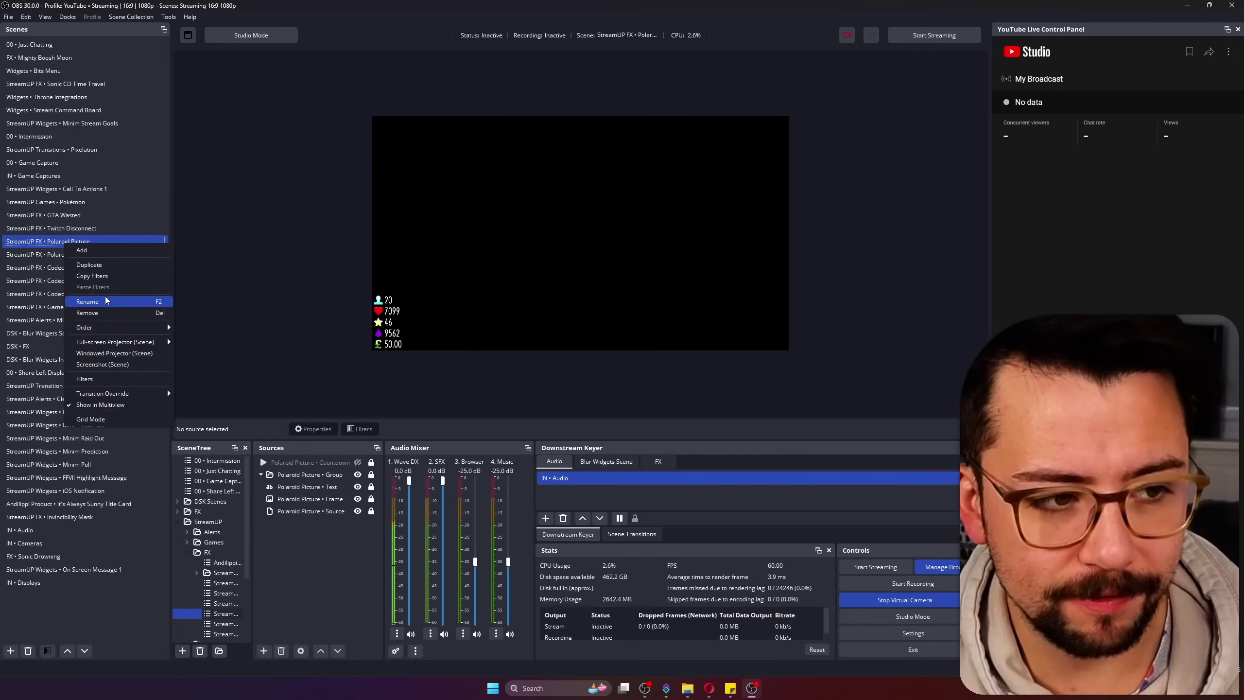
click(110, 380)
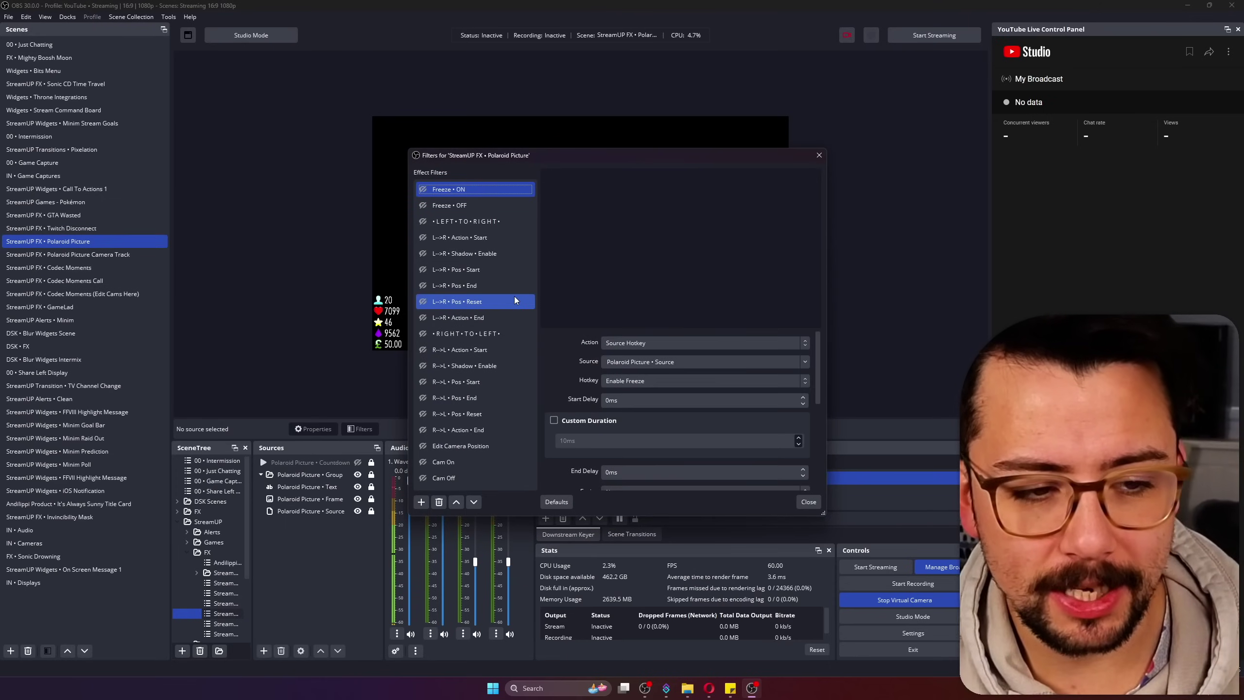
click(460, 412)
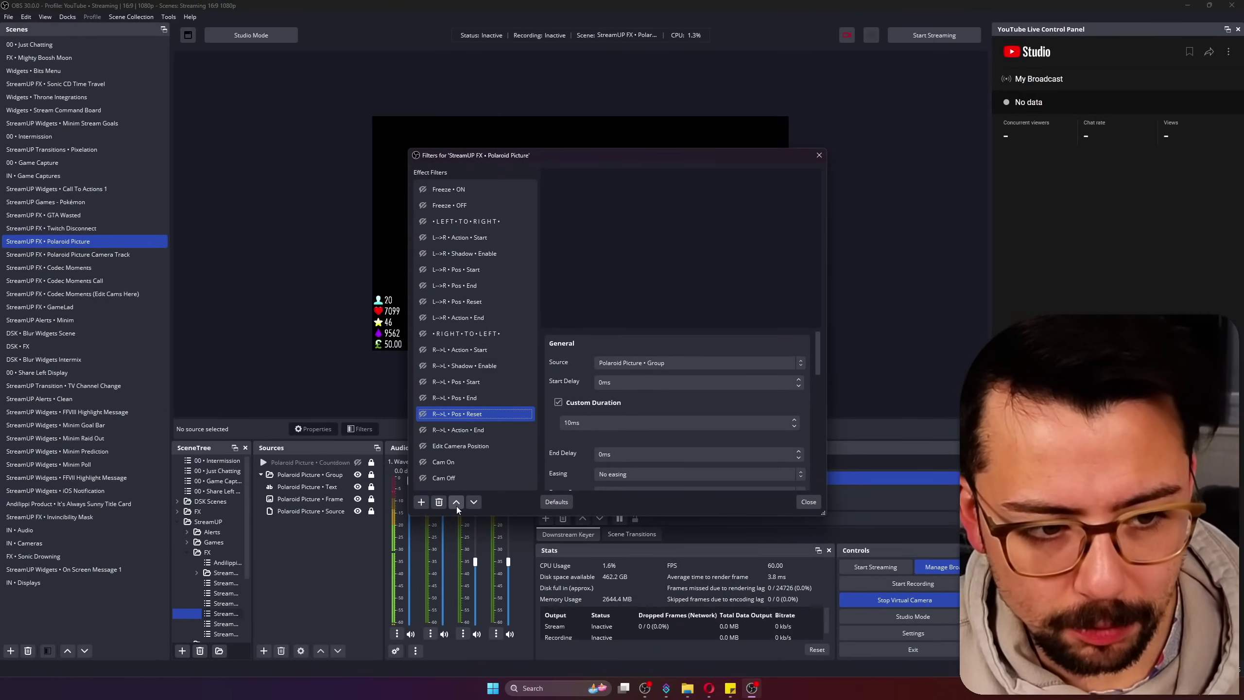
click(456, 505)
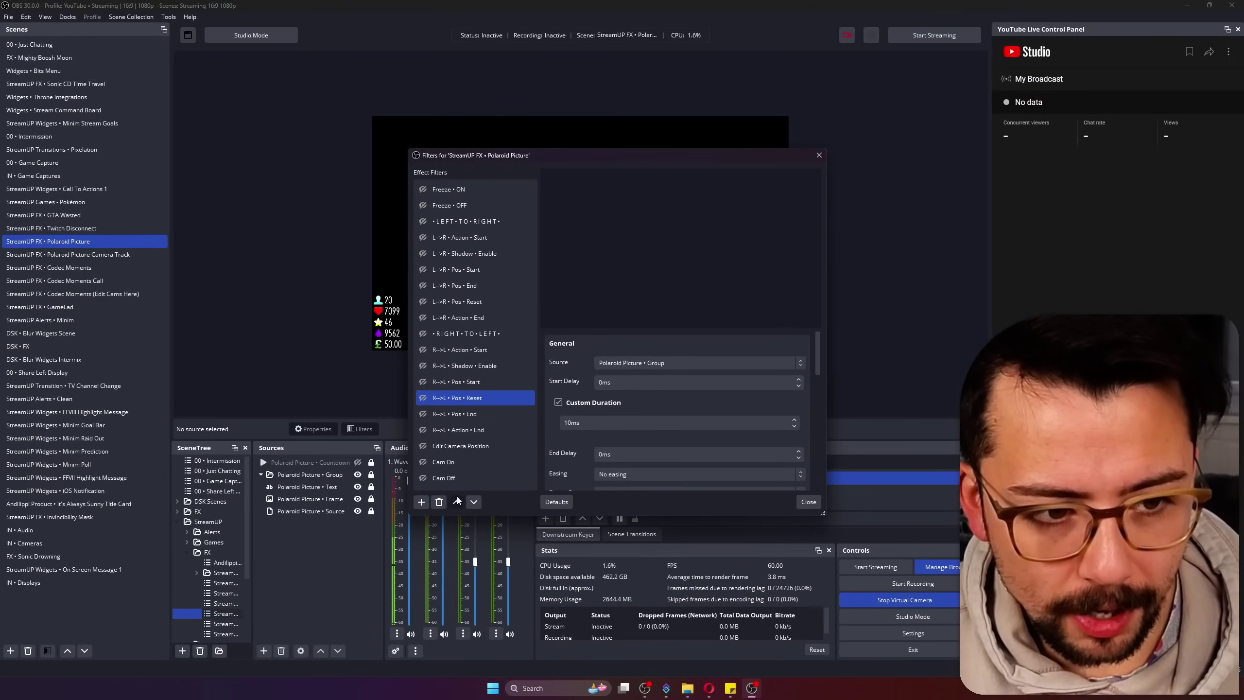
click(457, 506)
click(457, 505)
click(475, 505)
click(475, 505)
click(476, 505)
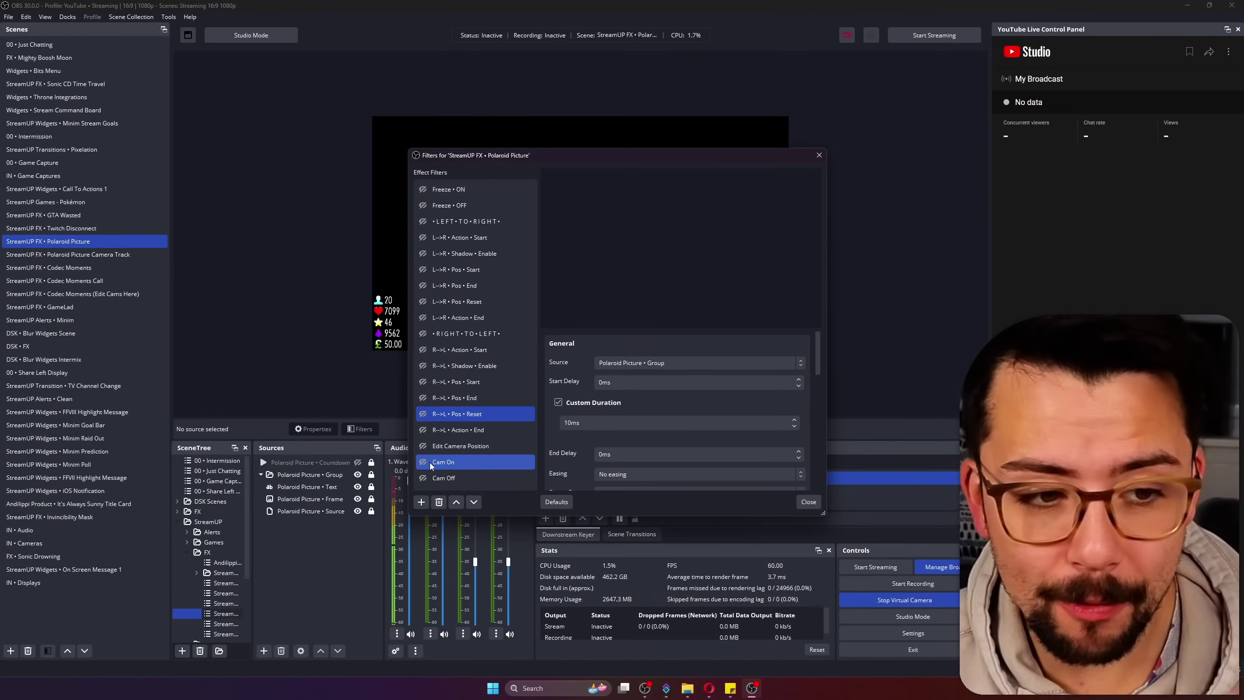
- Drag Cam On to the top, return it between Edit Camera Position and Cam Off, and close
drag(459, 463, 470, 356)
drag(460, 197, 460, 192)
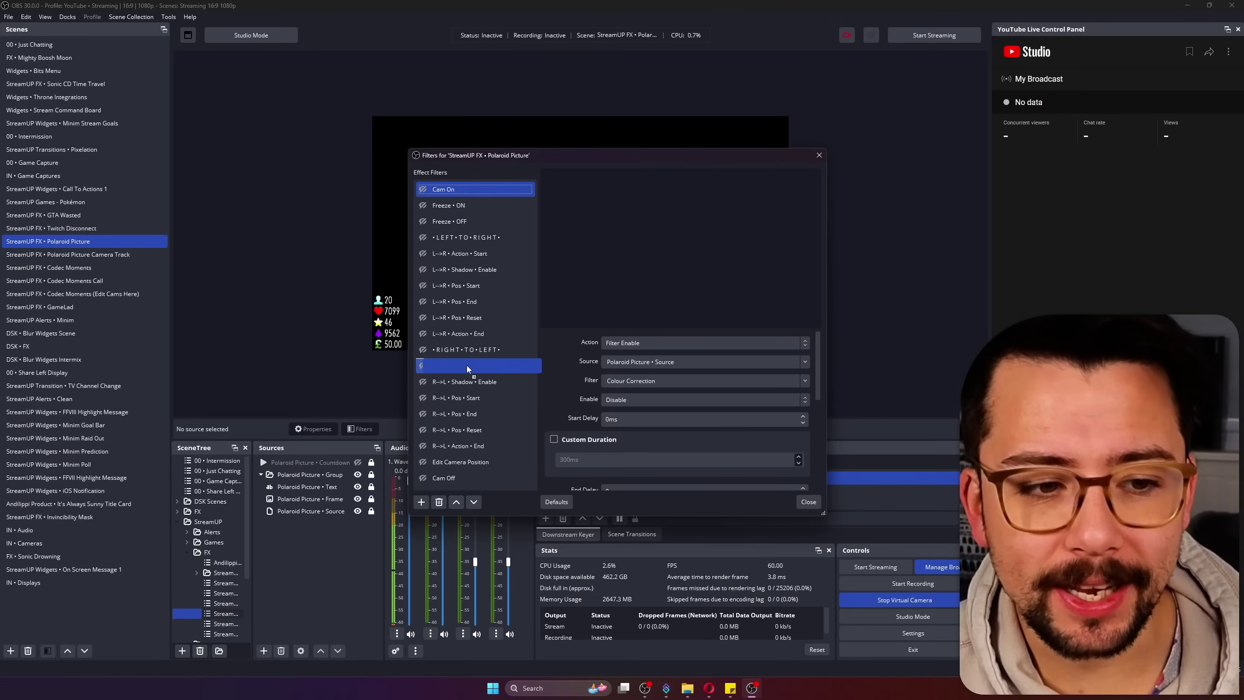
drag(468, 470, 469, 469)
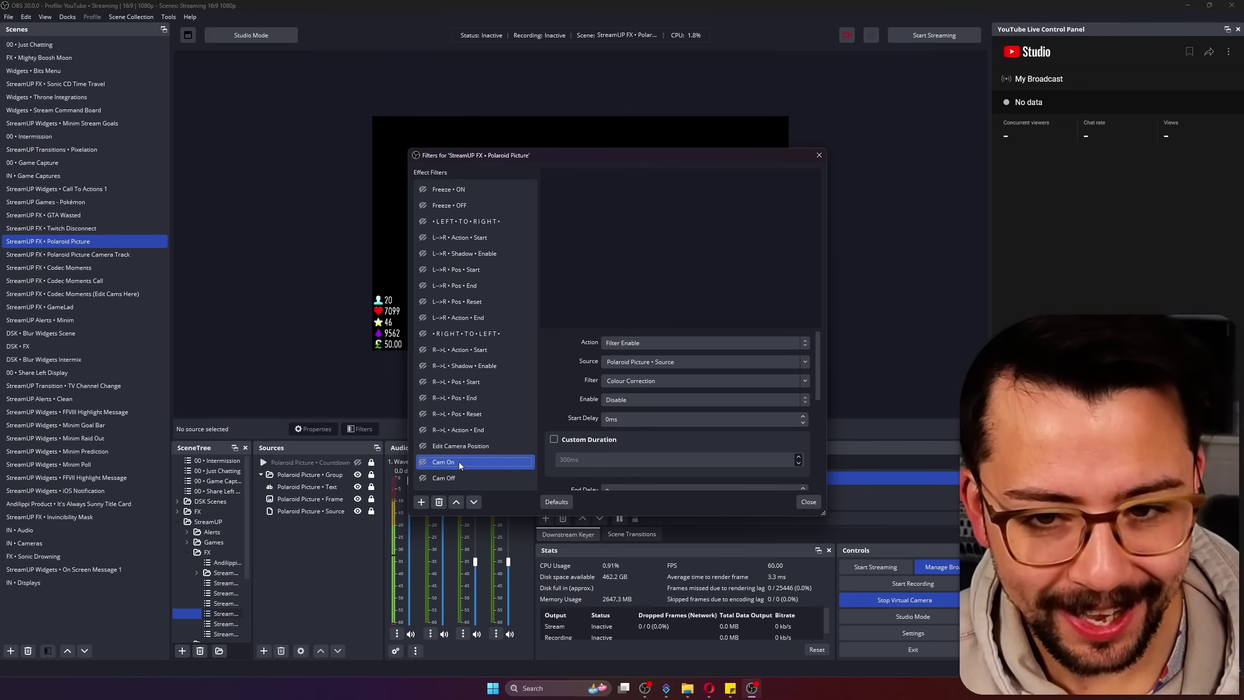
click(816, 155)
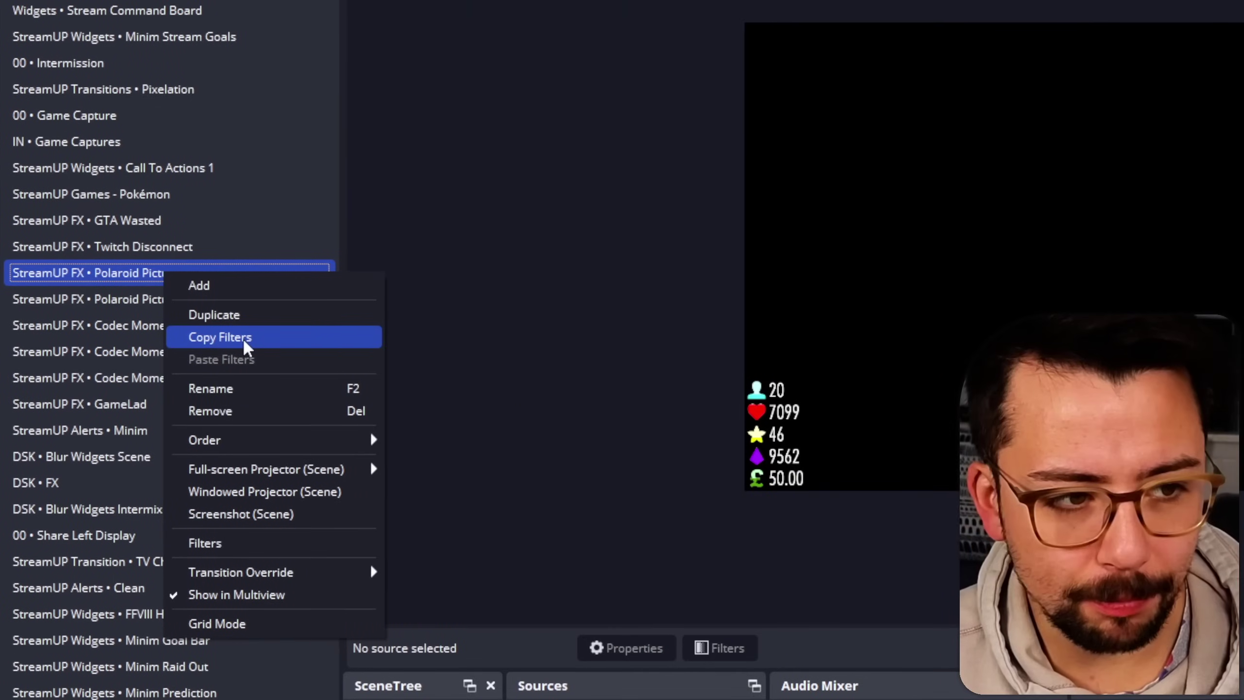
- Copy the scene's filters and paste them onto the Polaroid Picture • Frame source, then deselect it
click(121, 276)
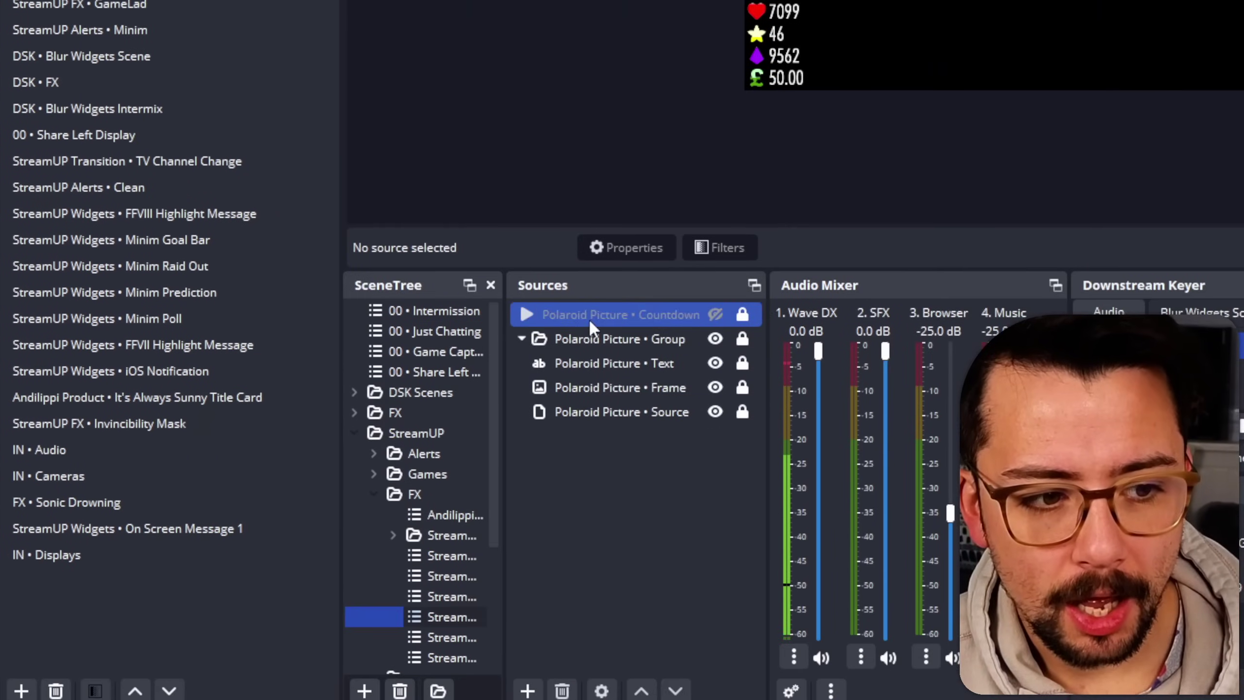
click(583, 601)
right_click(585, 601)
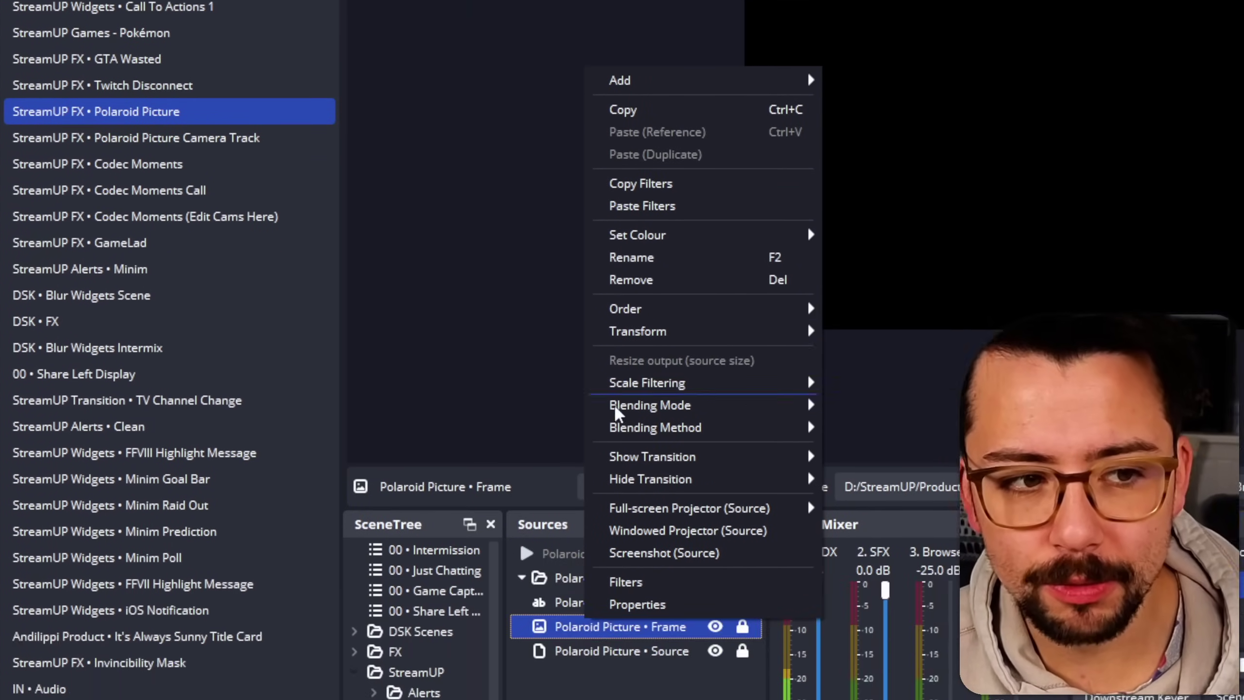
click(579, 699)
click(579, 372)
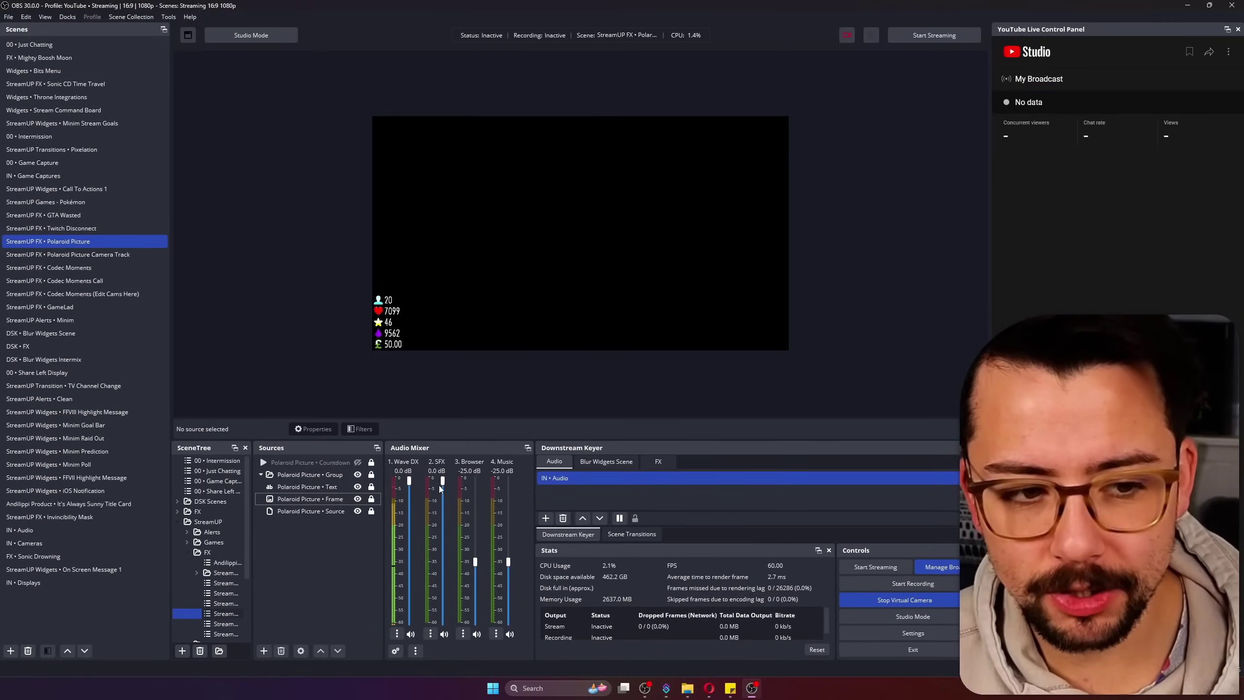
click(451, 581)
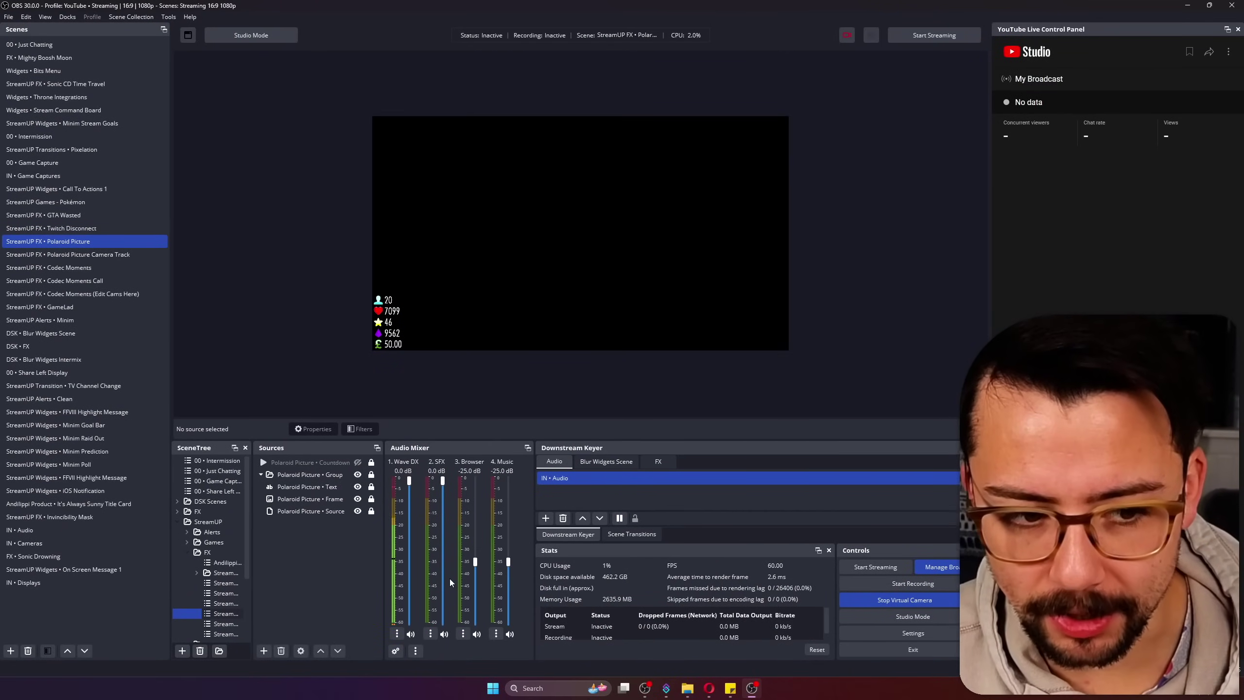